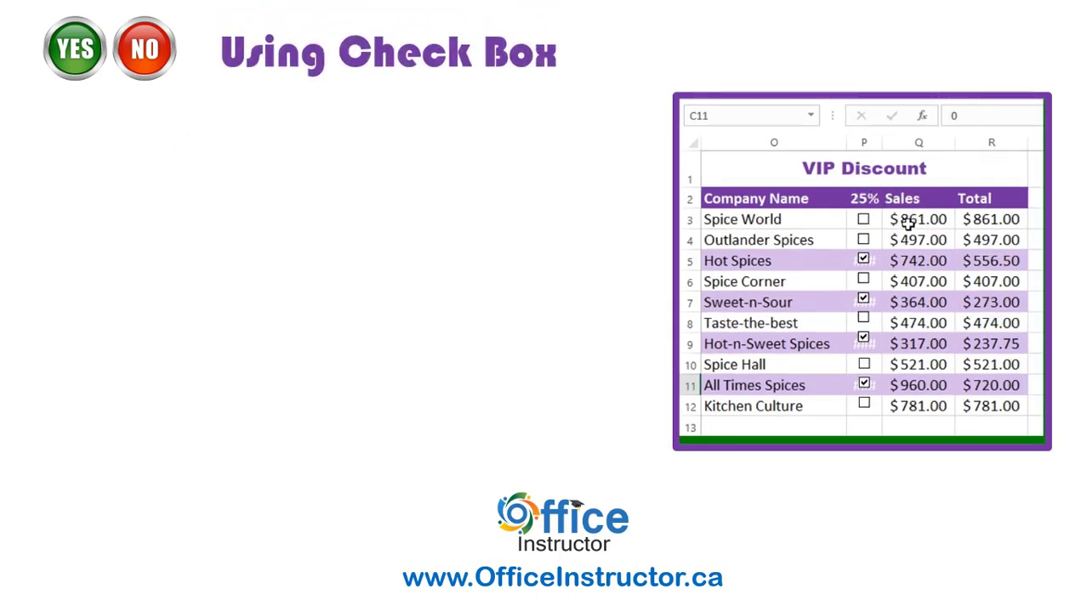
Step: Toggle the 25% boxes for Spice World, Hot Spices, Spice Corner, All Times Spices and Kitchen Culture
{"action": "left_click", "coordinate": [862, 221]}
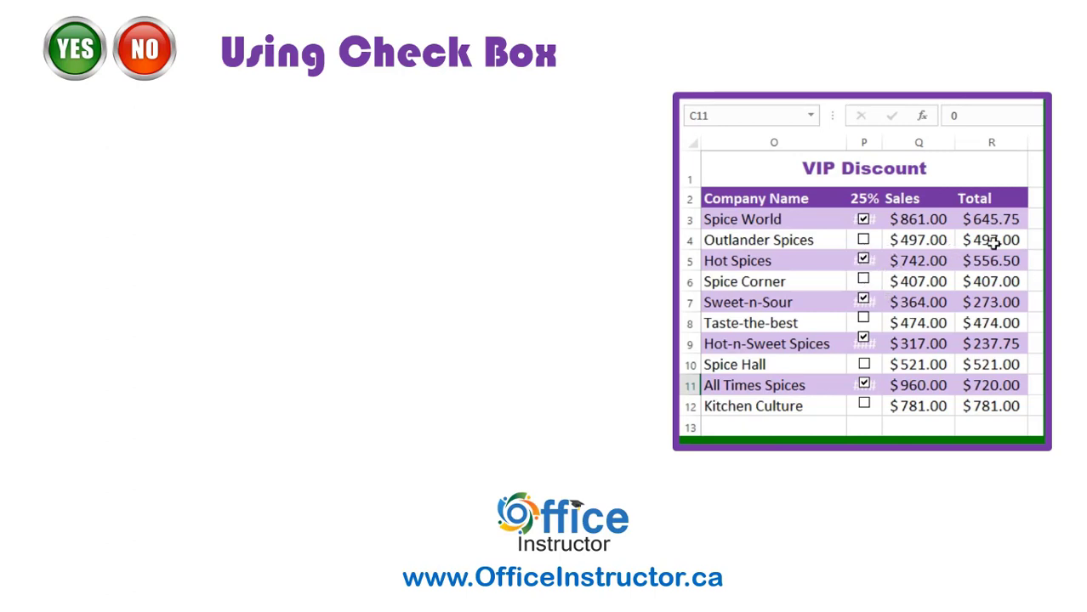
{"action": "left_click", "coordinate": [863, 261]}
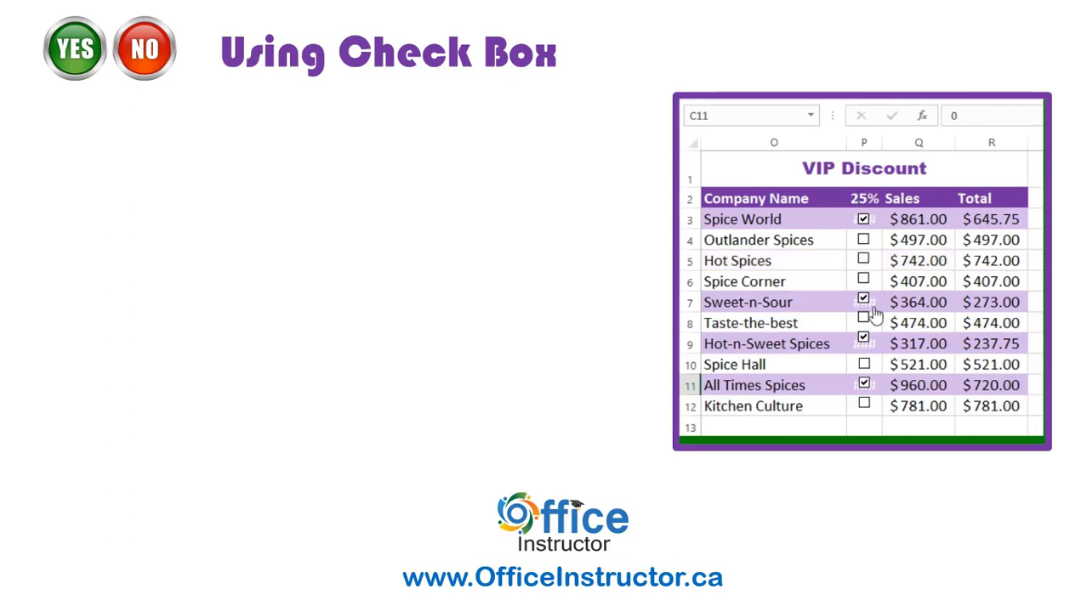
{"action": "left_click", "coordinate": [863, 282]}
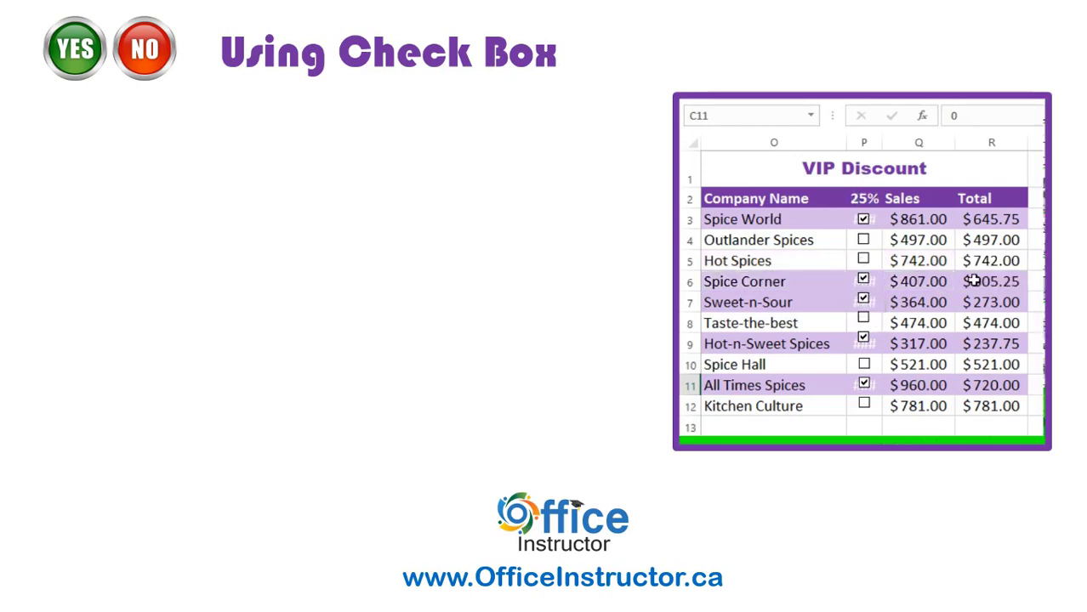
{"action": "left_click", "coordinate": [864, 385]}
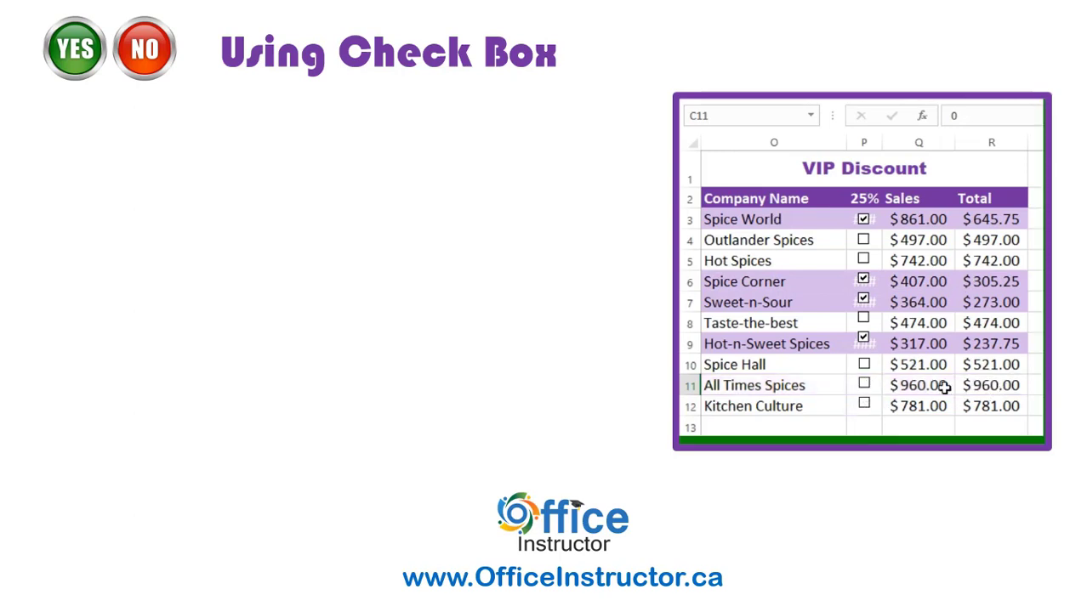
{"action": "left_click", "coordinate": [864, 406]}
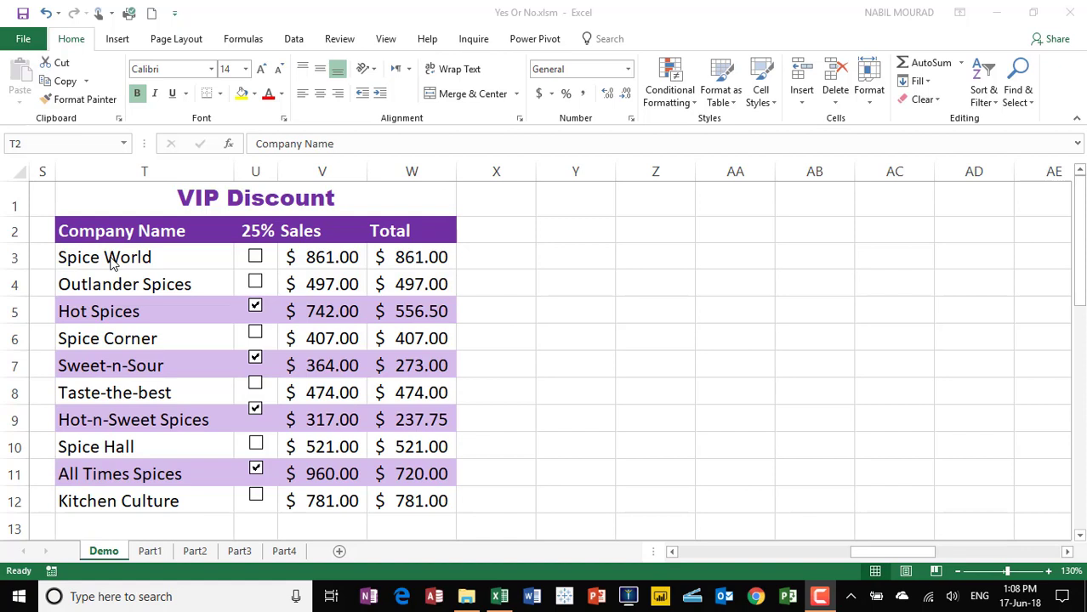
Step: Tick Spice World's 25% box on the Demo sheet, then switch to the Part3 sheet
{"action": "left_click", "coordinate": [256, 259]}
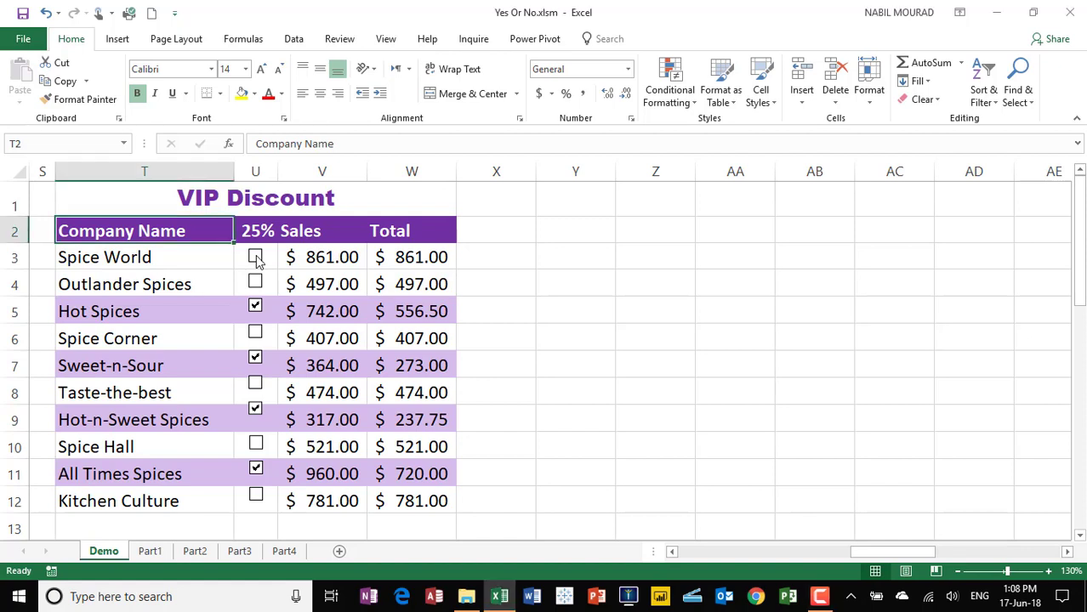
{"action": "left_click", "coordinate": [256, 260]}
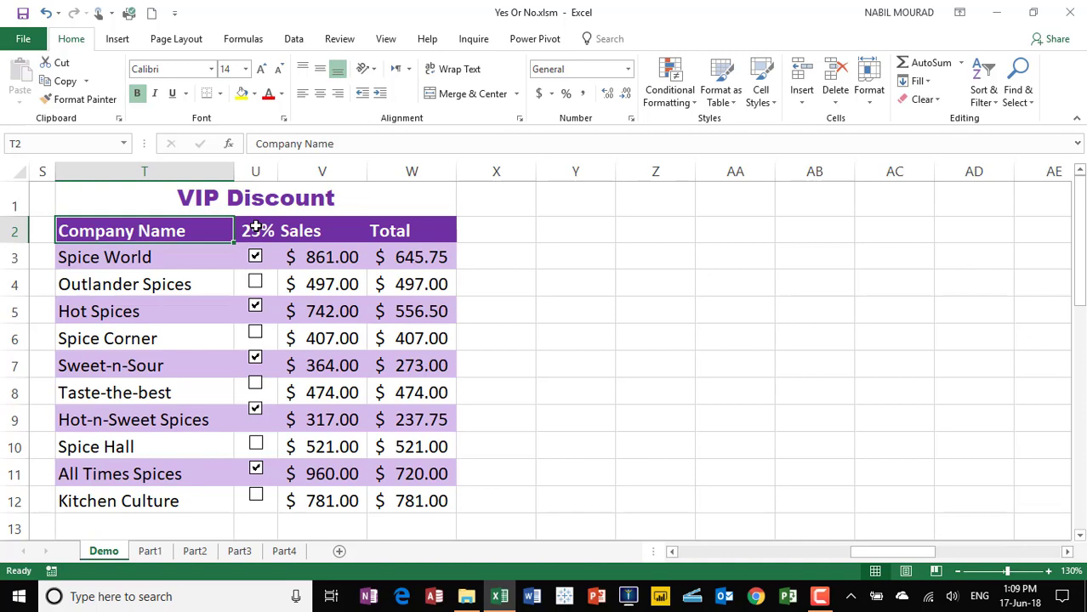
{"action": "left_click", "coordinate": [240, 551]}
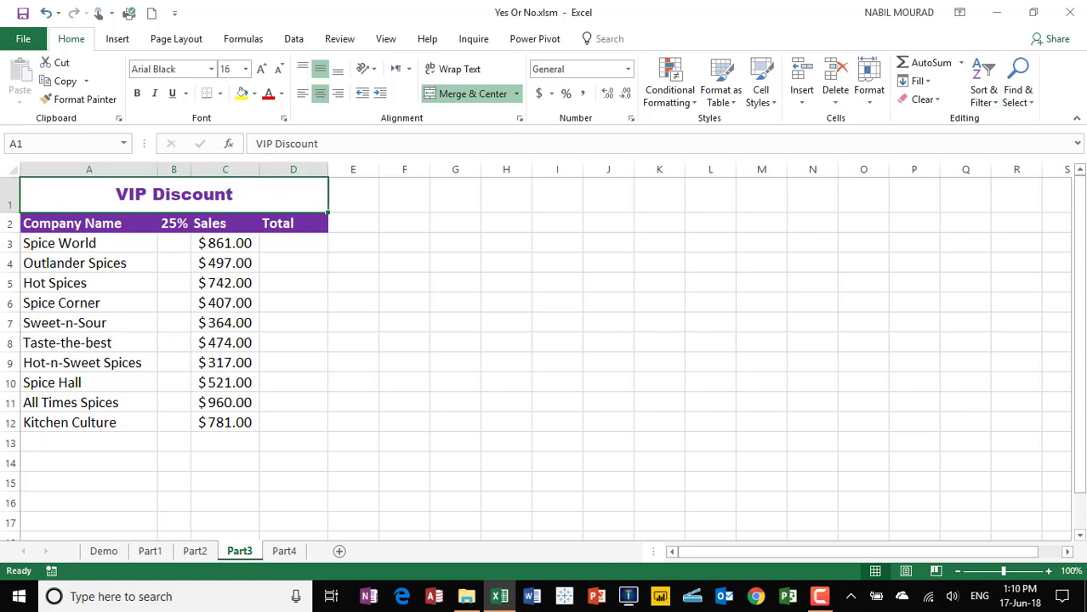
Step: Add the Developer tab to the ribbon and display its commands
{"action": "right_click", "coordinate": [1063, 86]}
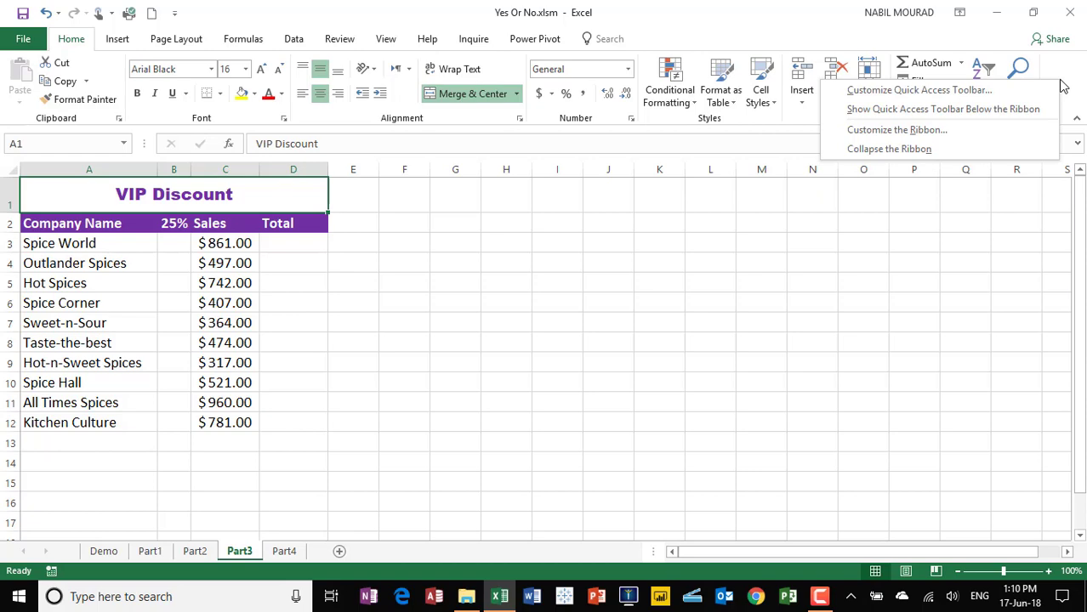
{"action": "left_click", "coordinate": [942, 132]}
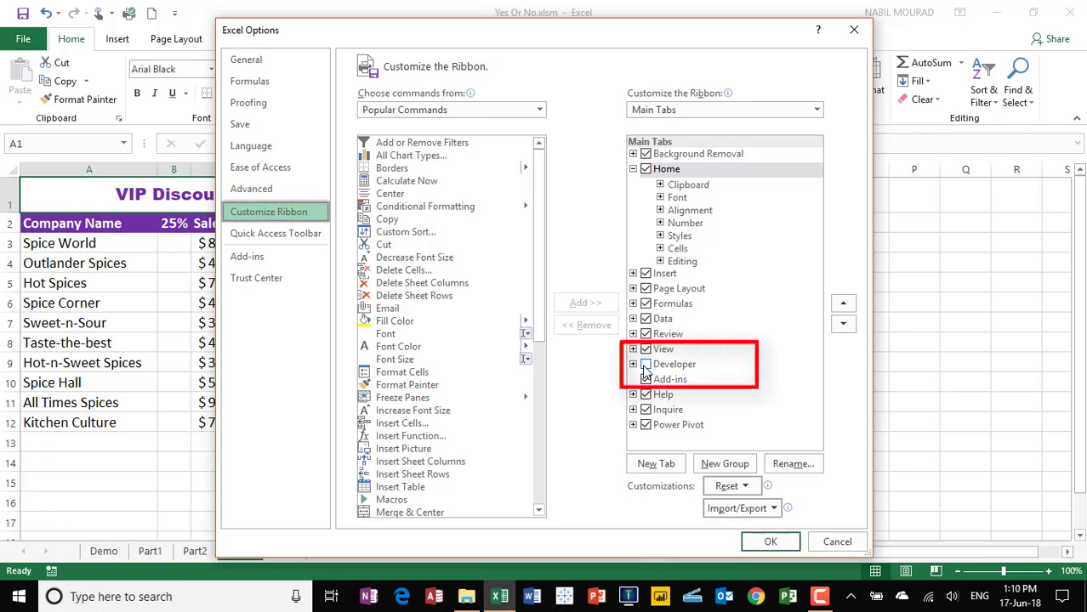
{"action": "left_click", "coordinate": [646, 366]}
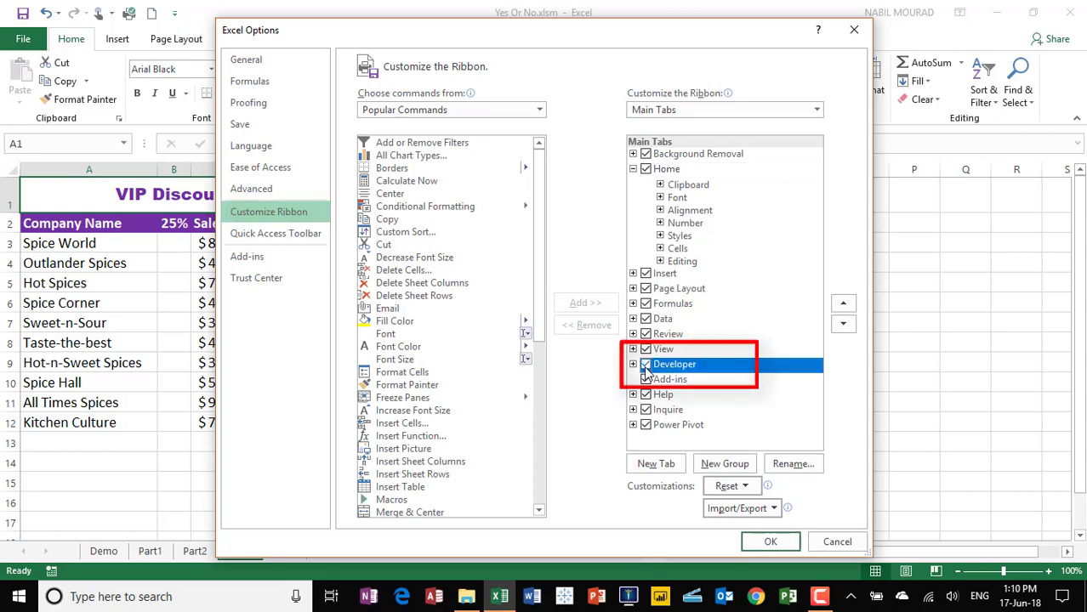
{"action": "left_click", "coordinate": [771, 541]}
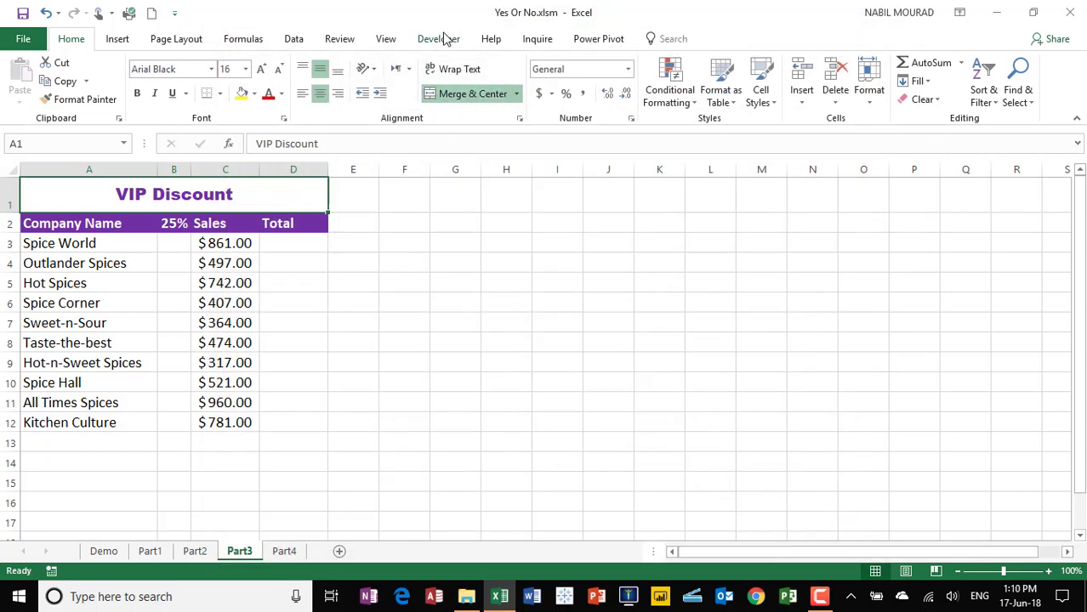
{"action": "left_click", "coordinate": [440, 39]}
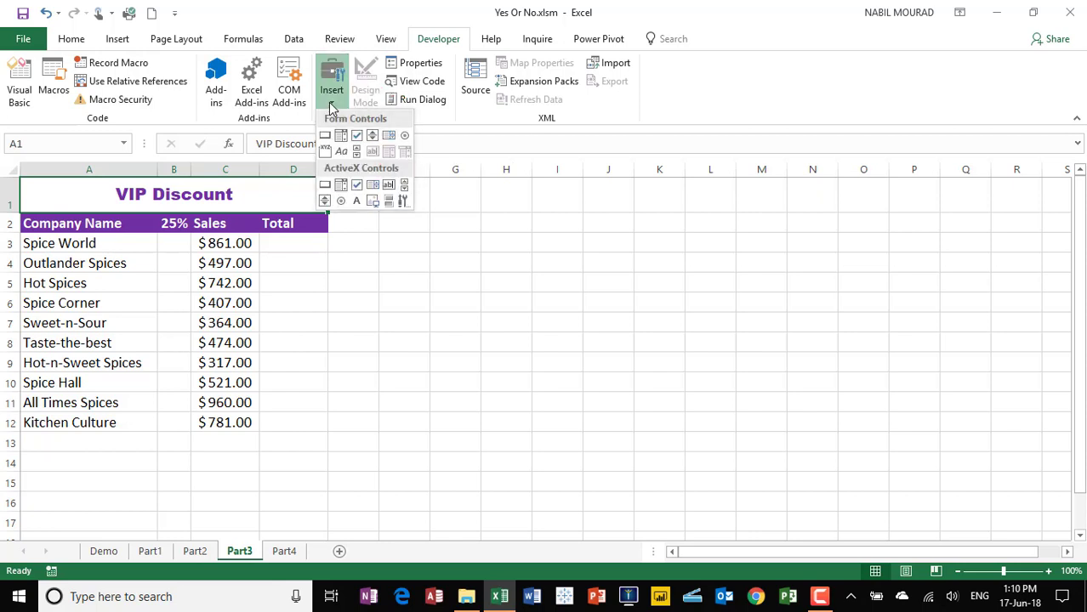
Step: Draw a form-control check box in B3 beside Spice World and clear its caption text
{"action": "left_click", "coordinate": [357, 139]}
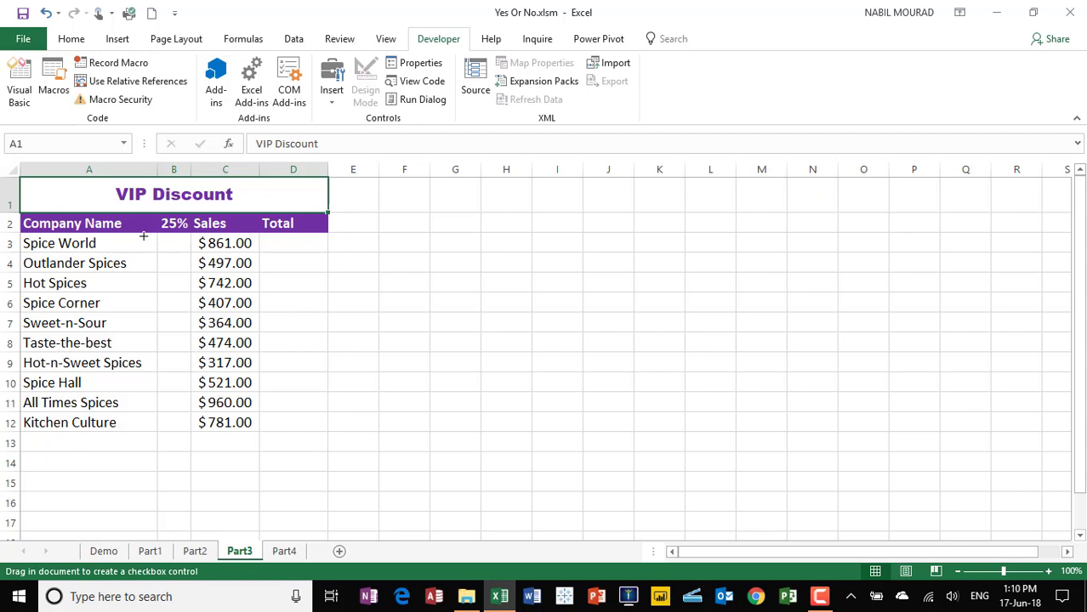
{"action": "left_click_drag", "start_coordinate": [144, 237], "coordinate": [169, 253]}
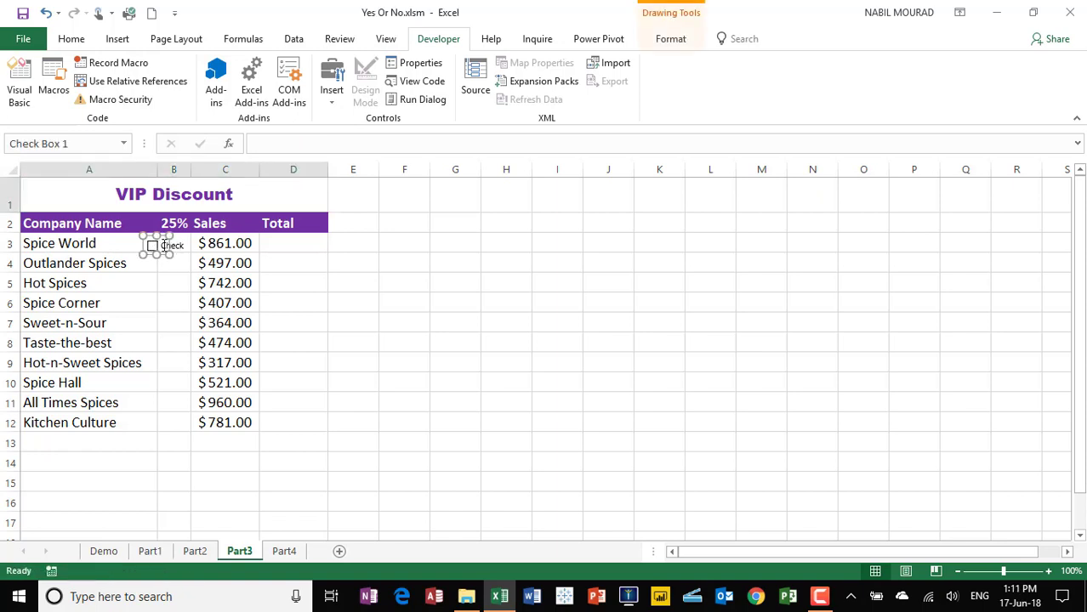
{"action": "left_click", "coordinate": [167, 246]}
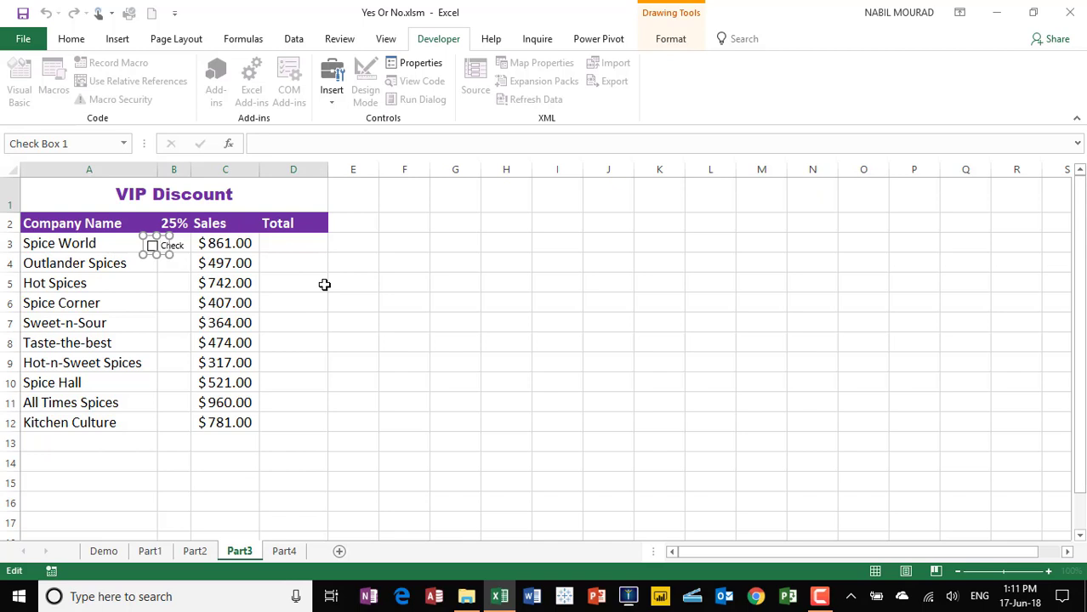
{"action": "key", "text": "BackSpace"}
{"action": "left_click", "coordinate": [396, 247]}
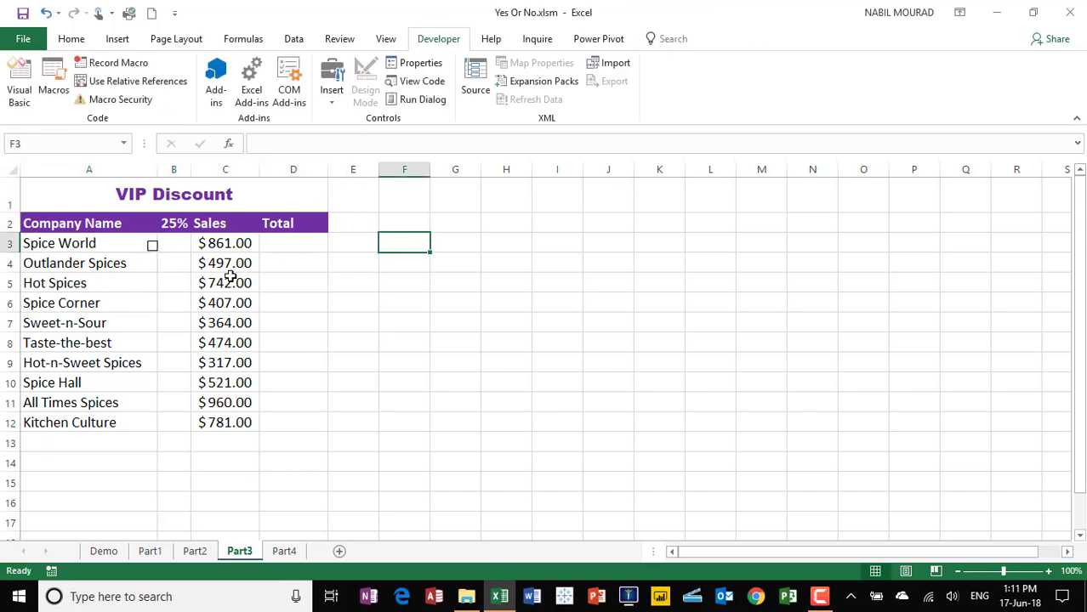
Step: Test the Spice World check box, then set its cell link to $B$3
{"action": "left_click", "coordinate": [152, 247]}
{"action": "left_click", "coordinate": [152, 247]}
{"action": "key", "text": "ctrl"}
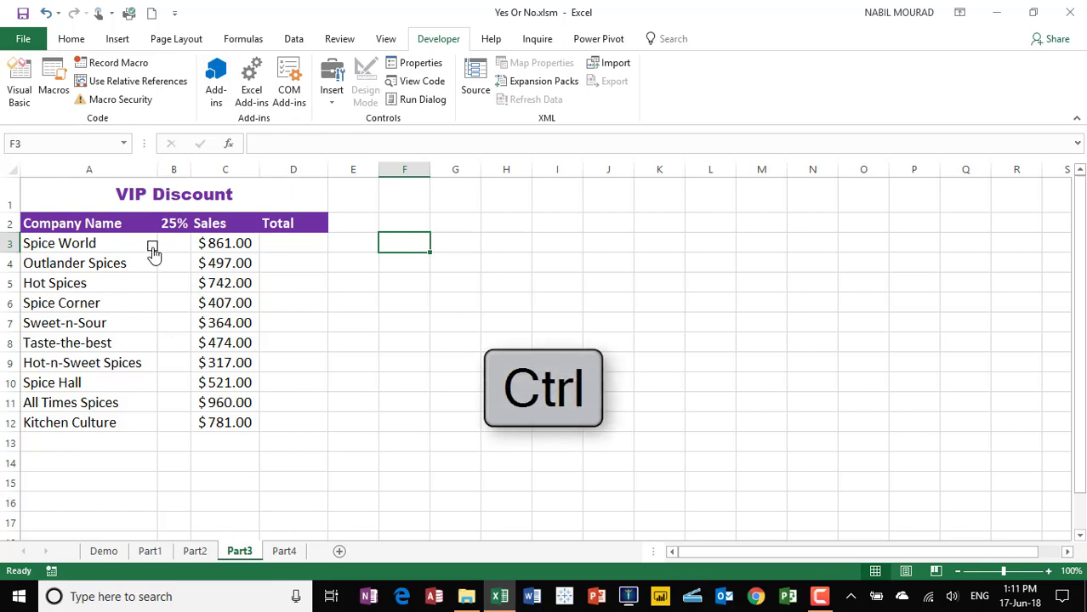
{"action": "left_click", "coordinate": [153, 253], "text": "ctrl"}
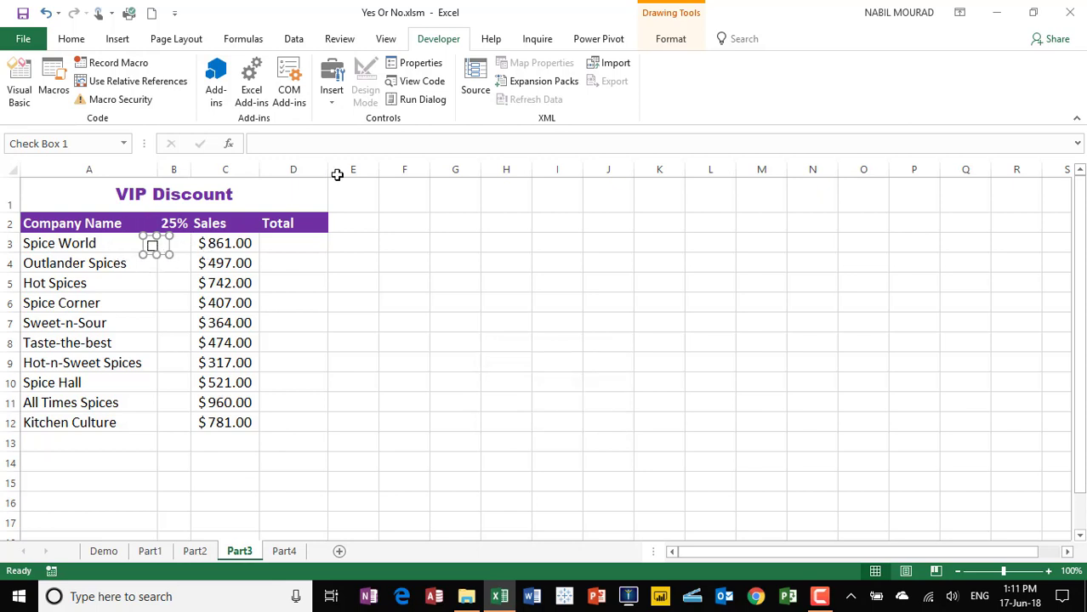
{"action": "left_click", "coordinate": [428, 68]}
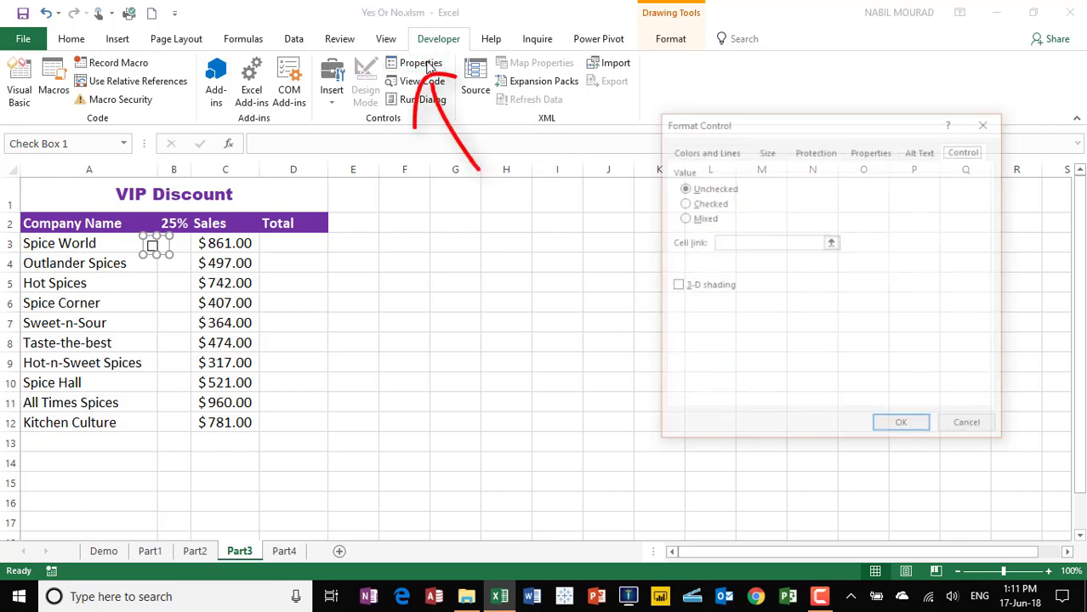
{"action": "left_click", "coordinate": [724, 241]}
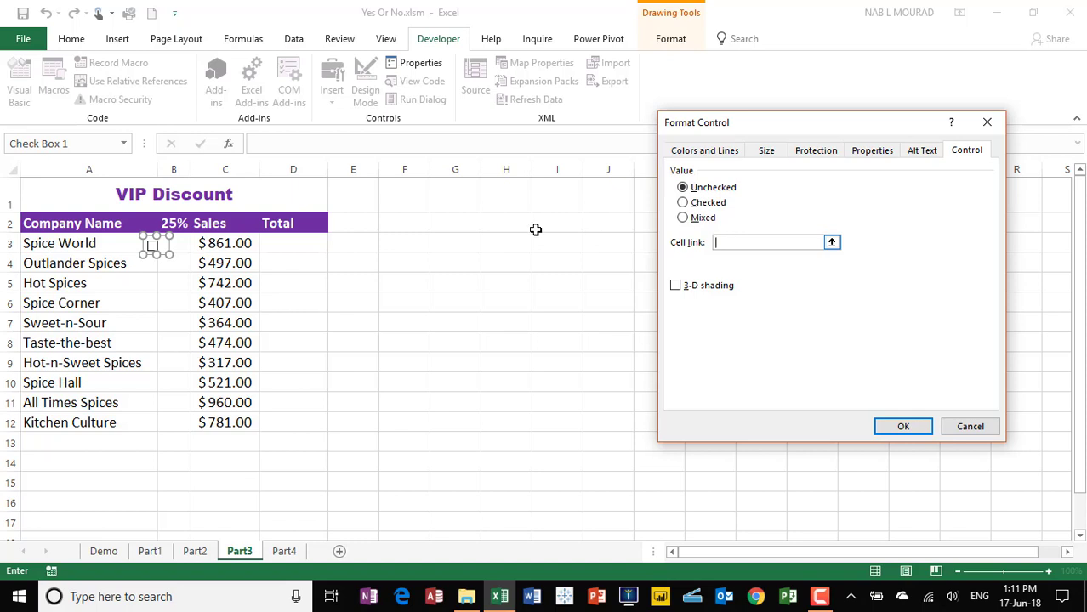
{"action": "left_click", "coordinate": [179, 244]}
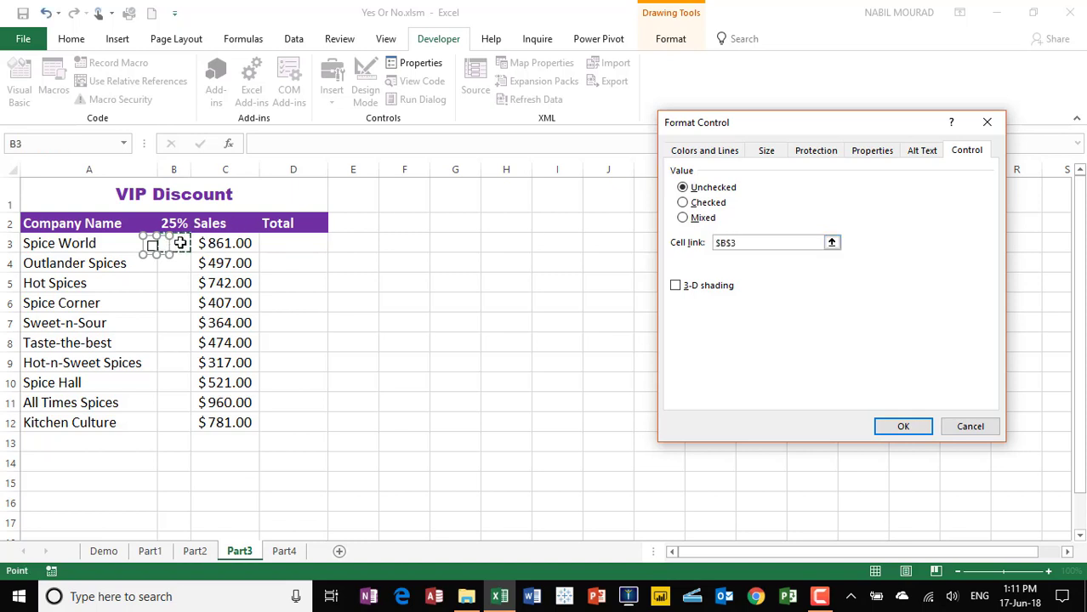
{"action": "left_click", "coordinate": [904, 427]}
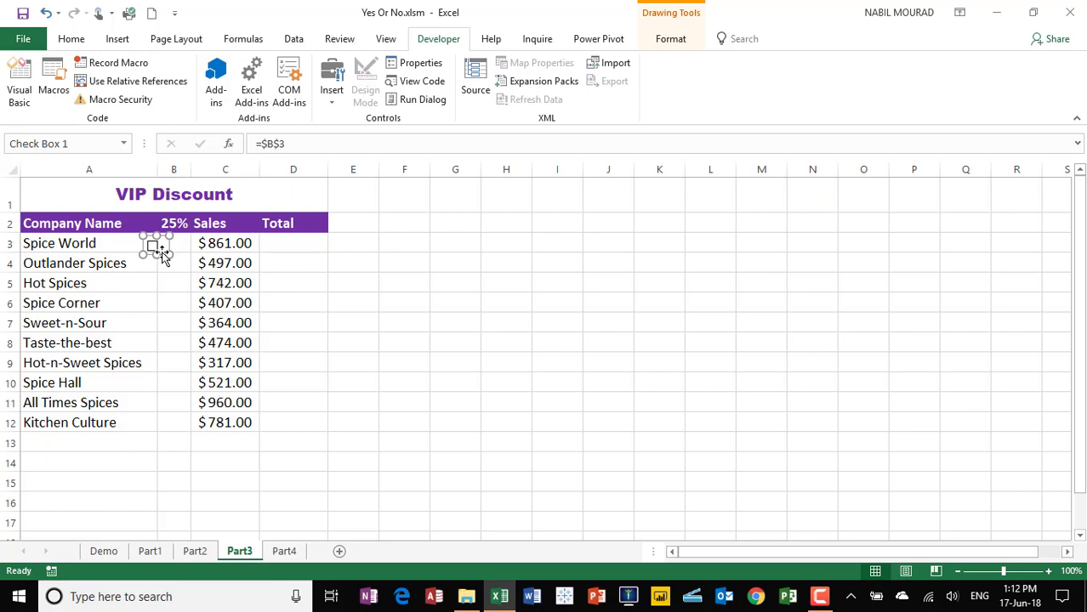
Step: Copy the B3 check box down column B to fill rows 4 through 10
{"action": "key", "text": "ctrl"}
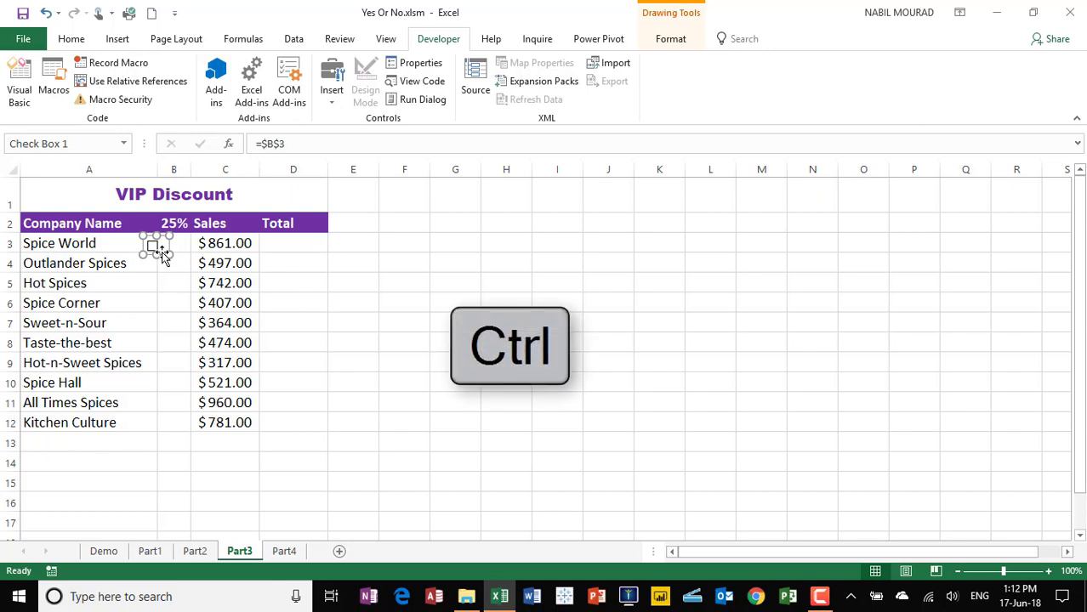
{"action": "key", "text": "shift"}
{"action": "left_click_drag", "start_coordinate": [163, 259], "coordinate": [162, 281]}
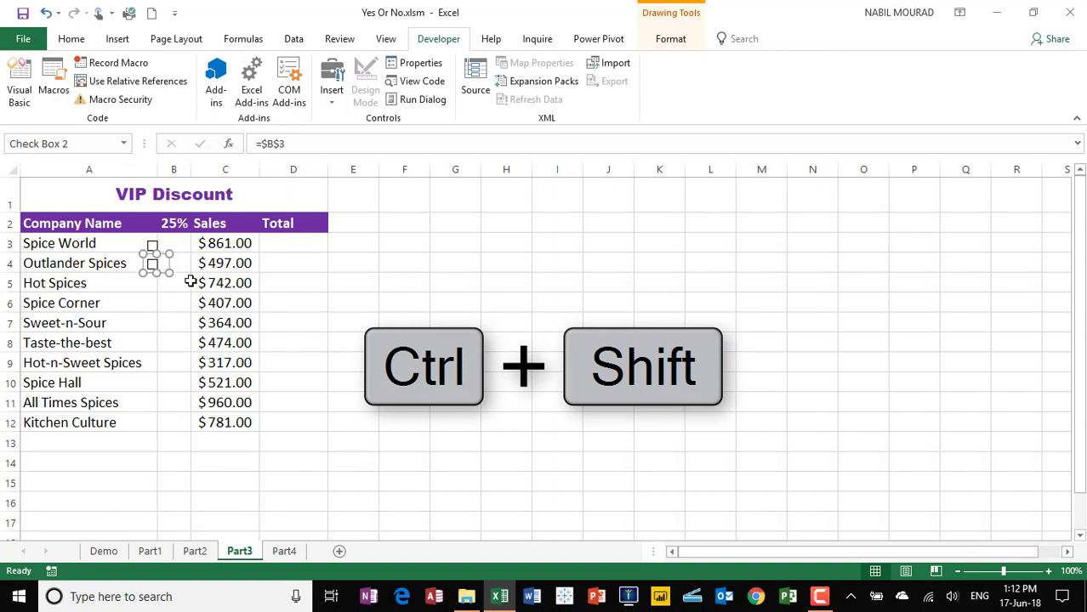
{"action": "left_click", "coordinate": [153, 246], "text": "ctrl"}
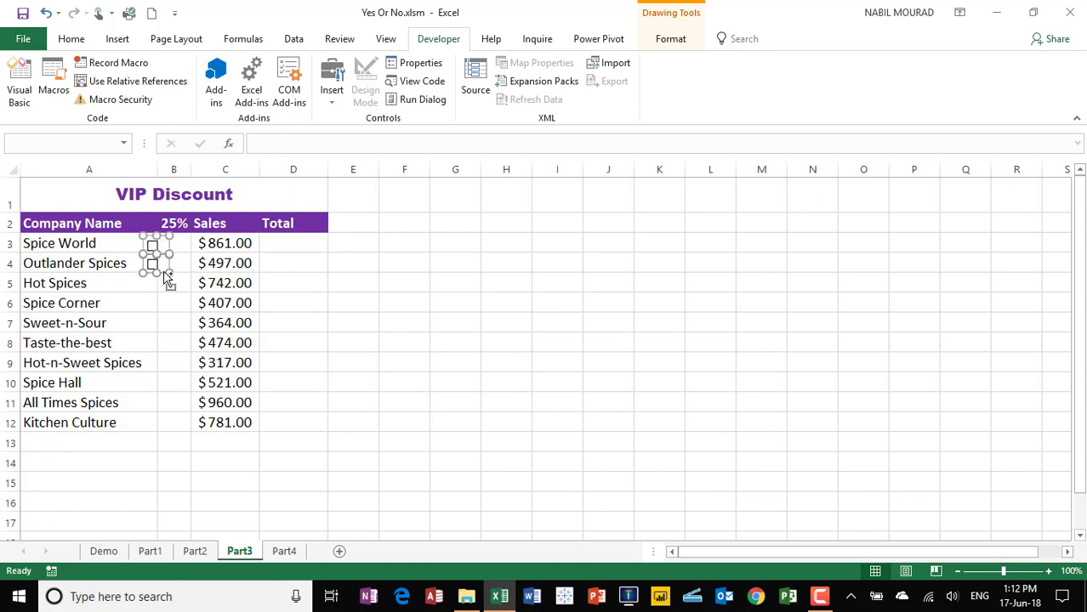
{"action": "left_click_drag", "start_coordinate": [167, 278], "coordinate": [158, 311]}
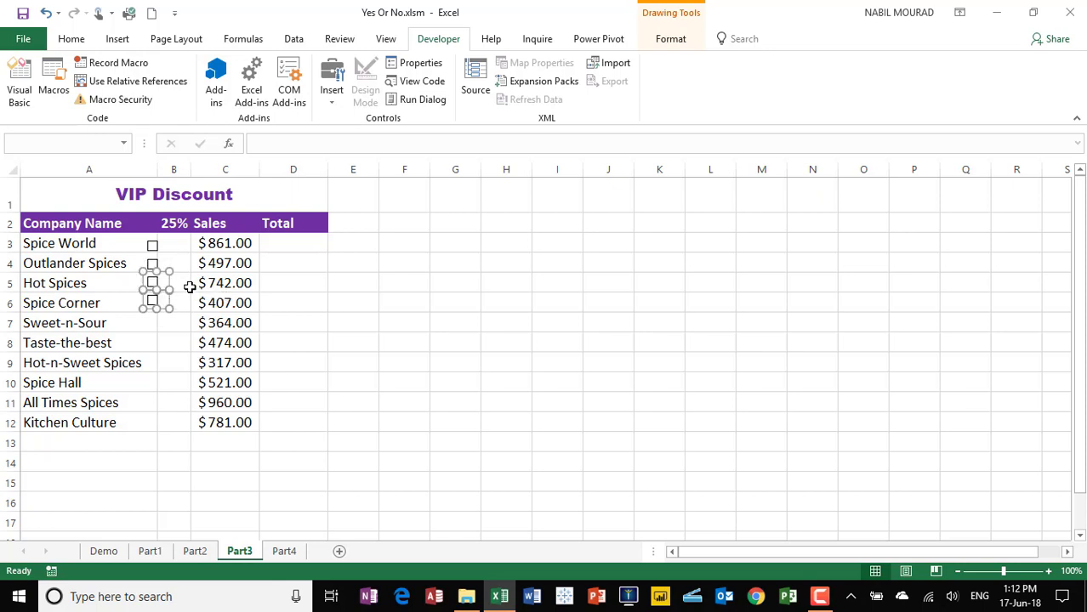
{"action": "left_click", "coordinate": [154, 265], "text": "ctrl"}
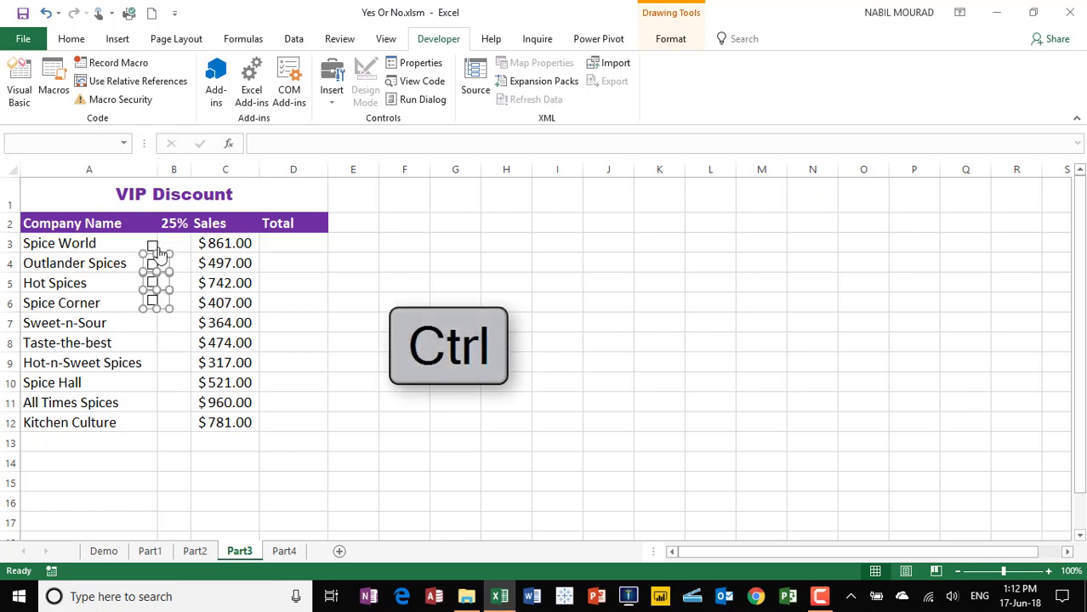
{"action": "left_click", "coordinate": [154, 246], "text": "ctrl"}
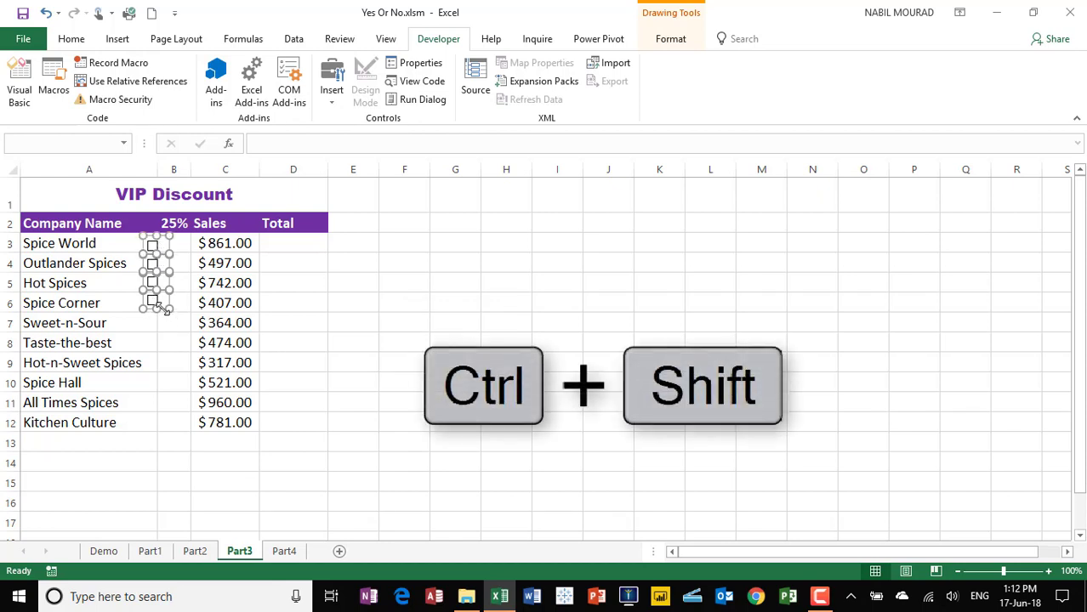
{"action": "left_click_drag", "start_coordinate": [163, 317], "coordinate": [157, 391]}
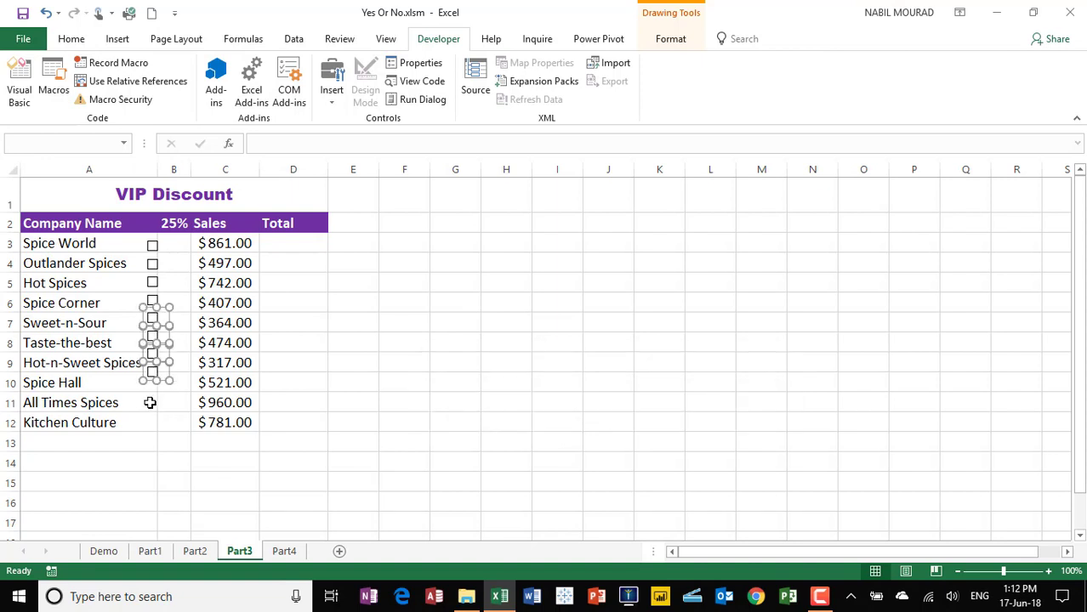
{"action": "left_click", "coordinate": [149, 403]}
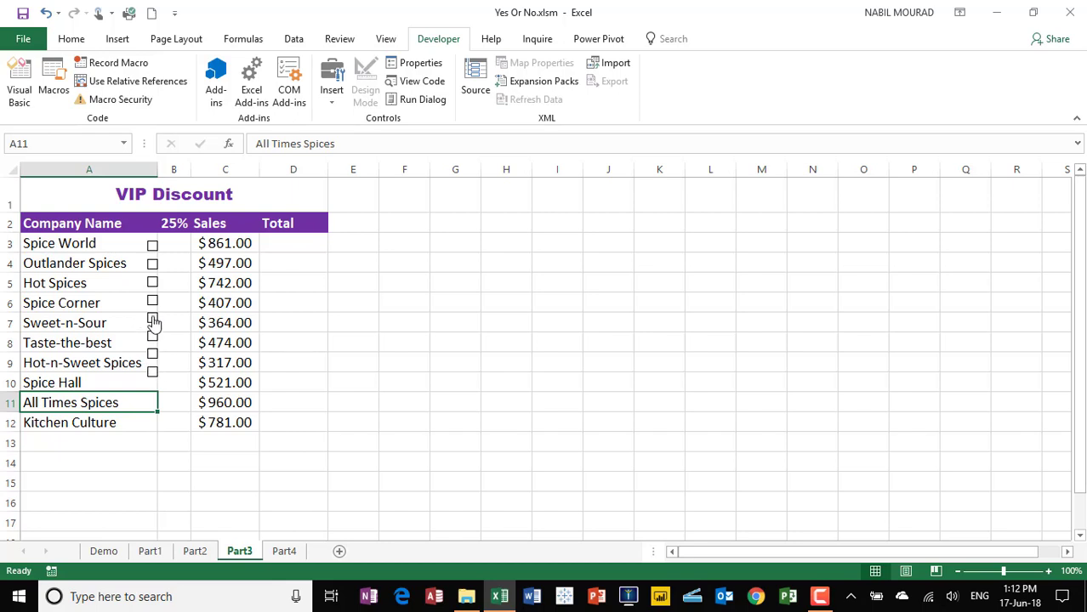
Step: Copy the row 9 and 10 check boxes down into rows 11 and 12
{"action": "key", "text": "ctrl"}
{"action": "left_click", "coordinate": [152, 361], "text": "ctrl"}
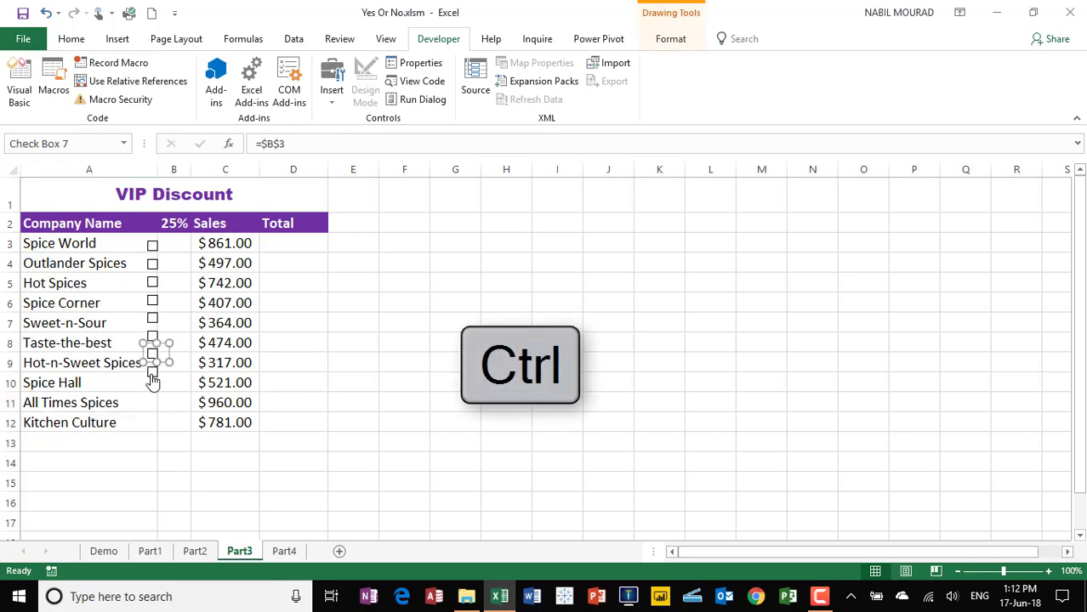
{"action": "left_click", "coordinate": [152, 381], "text": "ctrl"}
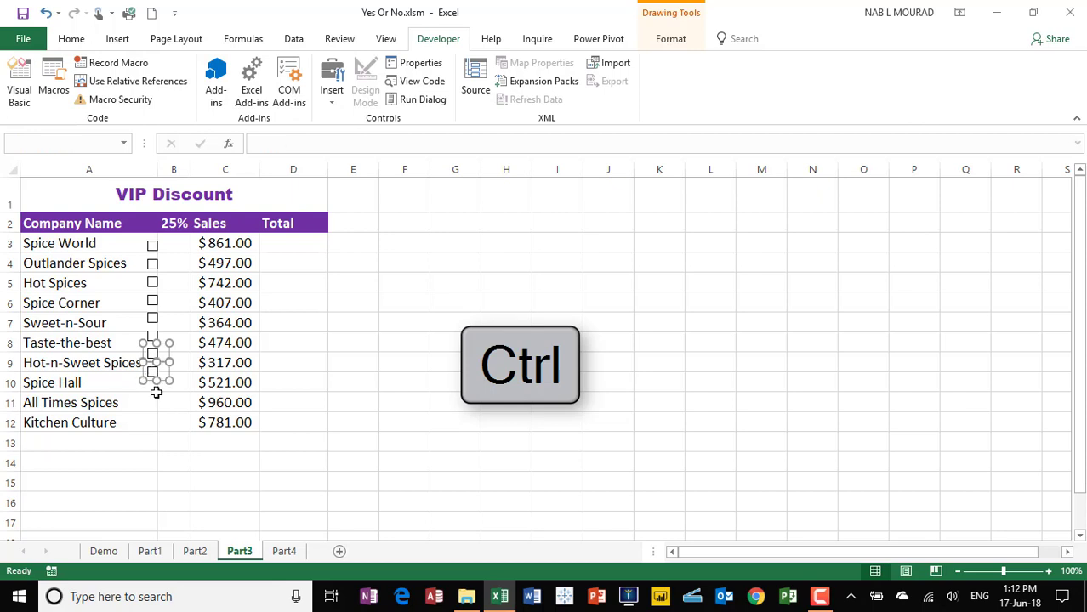
{"action": "key", "text": "ctrl+shift"}
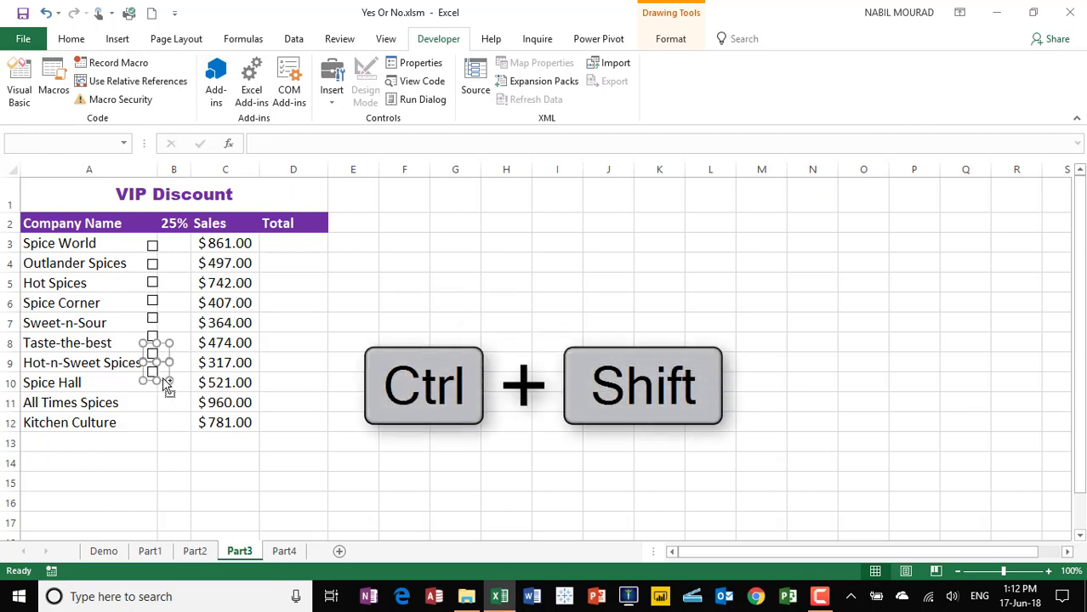
{"action": "left_click_drag", "start_coordinate": [164, 380], "coordinate": [157, 419]}
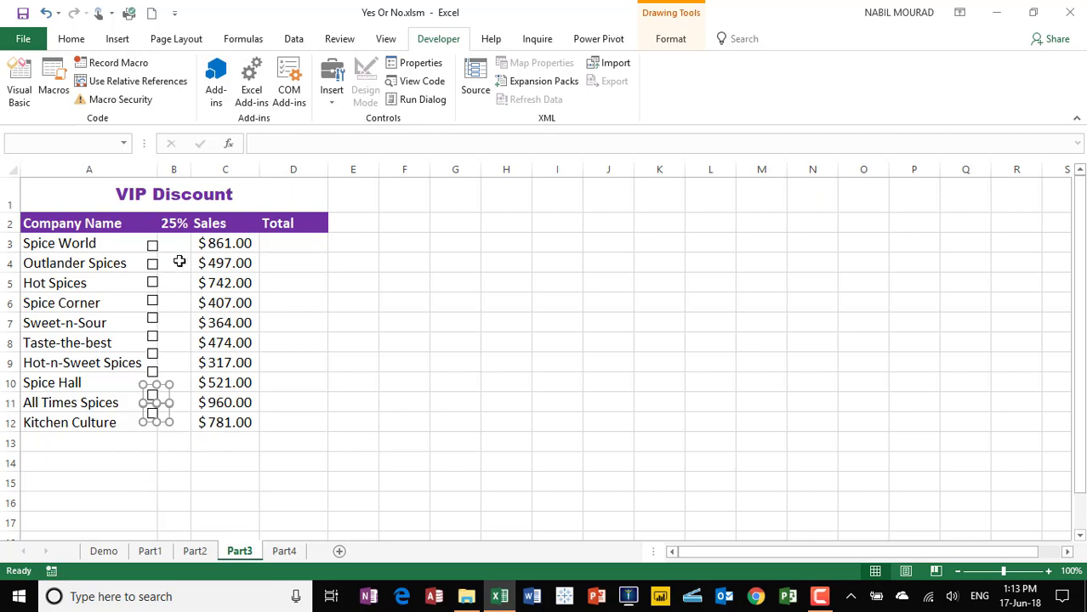
{"action": "left_click", "coordinate": [357, 325]}
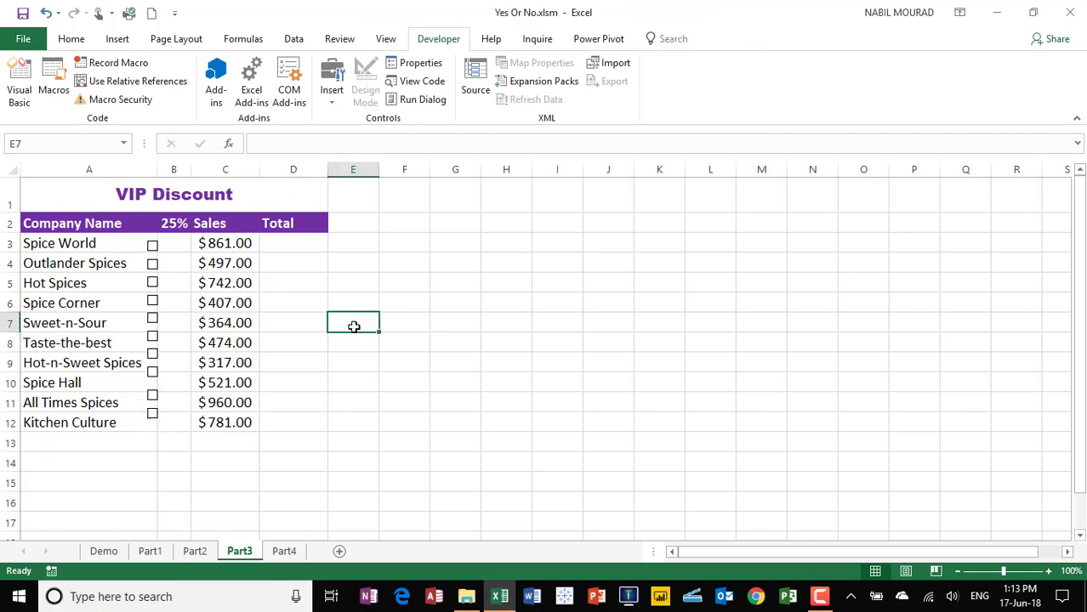
Step: Link the Outlander Spices check box to cell $B$4
{"action": "left_click", "coordinate": [153, 270], "text": "ctrl"}
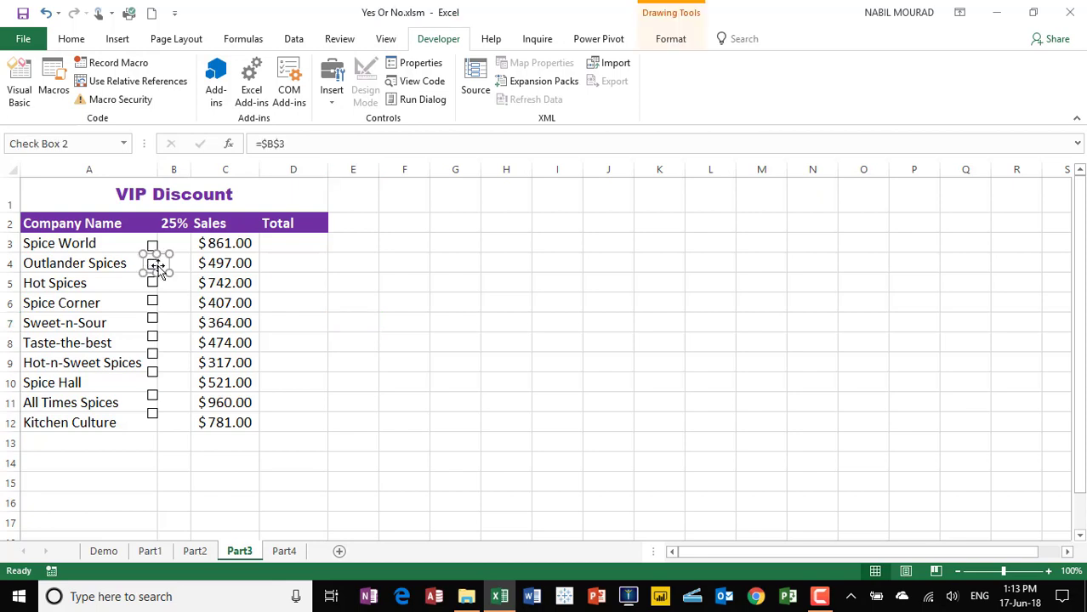
{"action": "left_click", "coordinate": [423, 68]}
{"action": "double_click", "coordinate": [760, 243]}
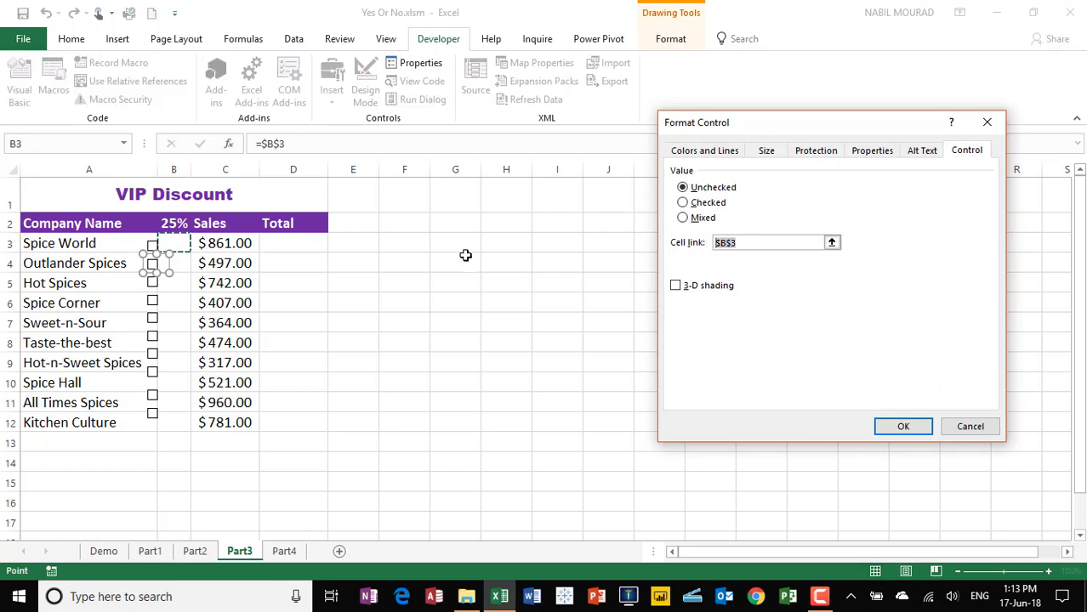
{"action": "left_click", "coordinate": [183, 264]}
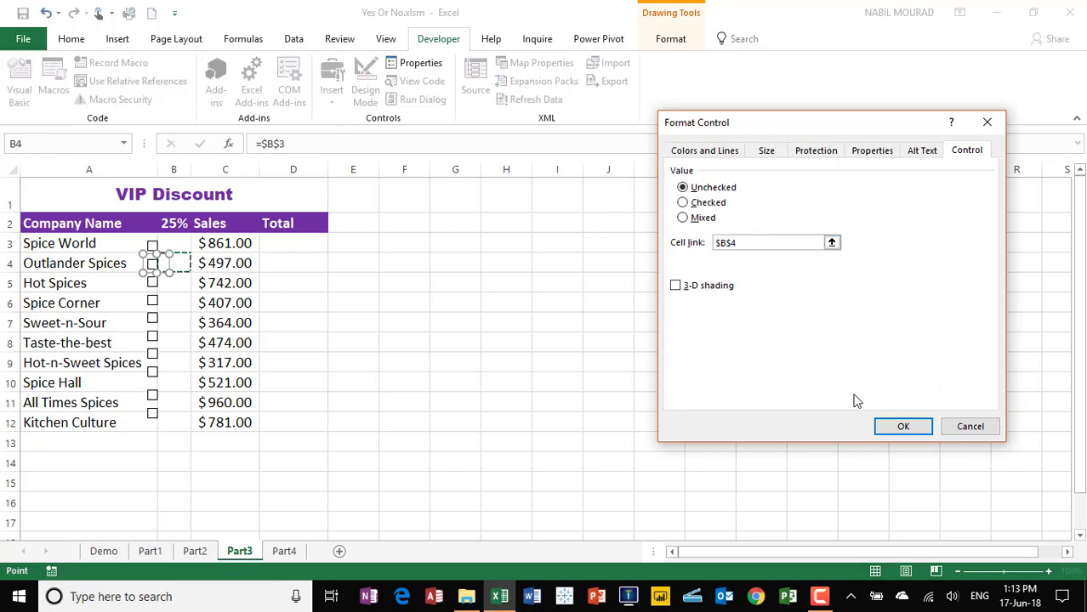
{"action": "left_click", "coordinate": [904, 430]}
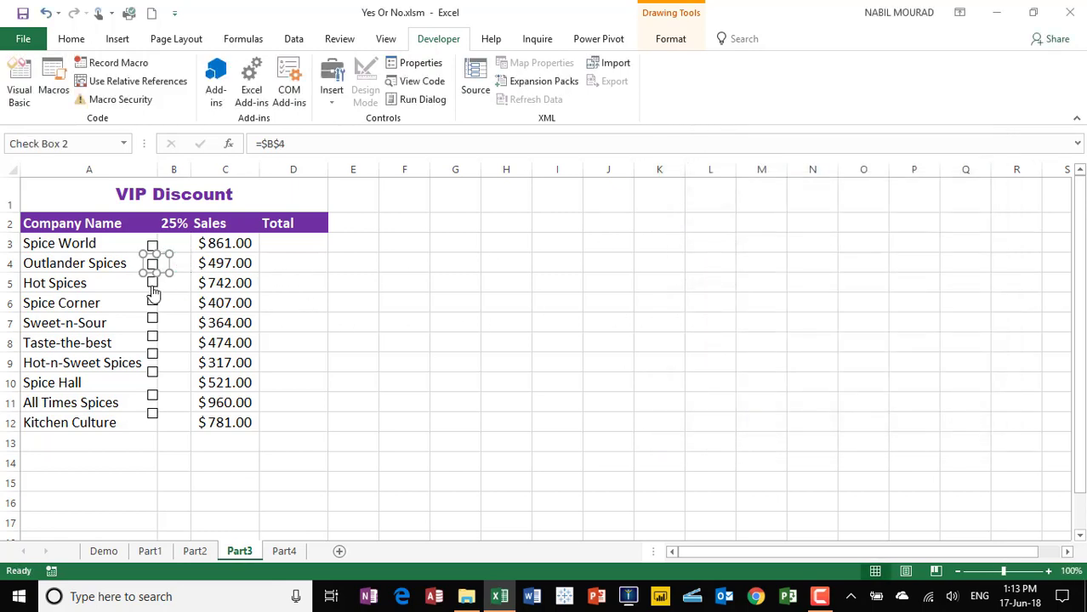
{"action": "left_click", "coordinate": [347, 338]}
Step: Link the Hot Spices check box to cell $B$5, then select B3:B12
{"action": "left_click", "coordinate": [153, 284], "text": "ctrl"}
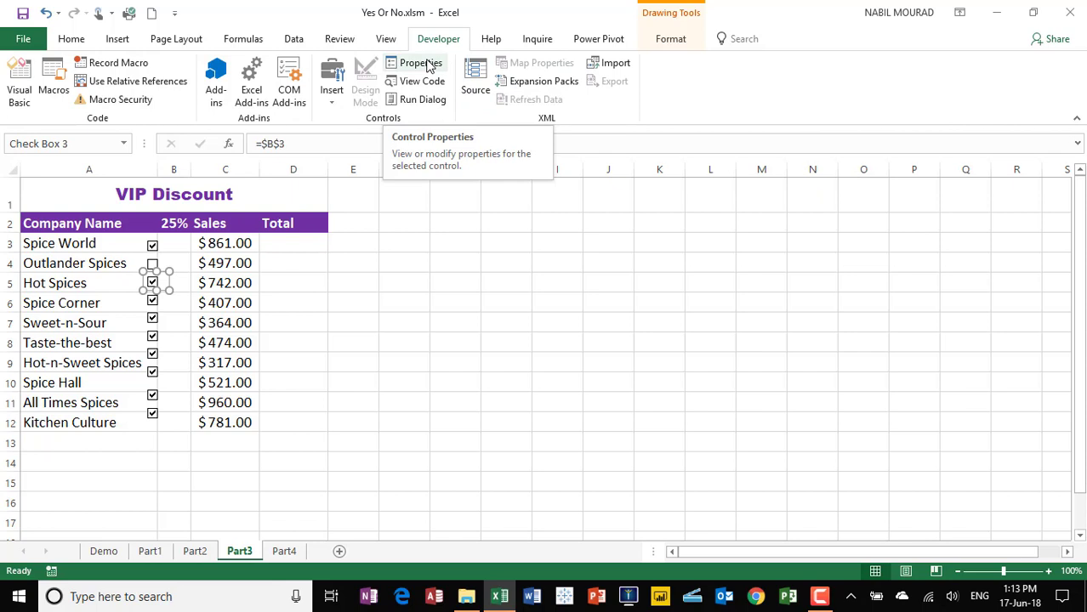
{"action": "left_click", "coordinate": [430, 67]}
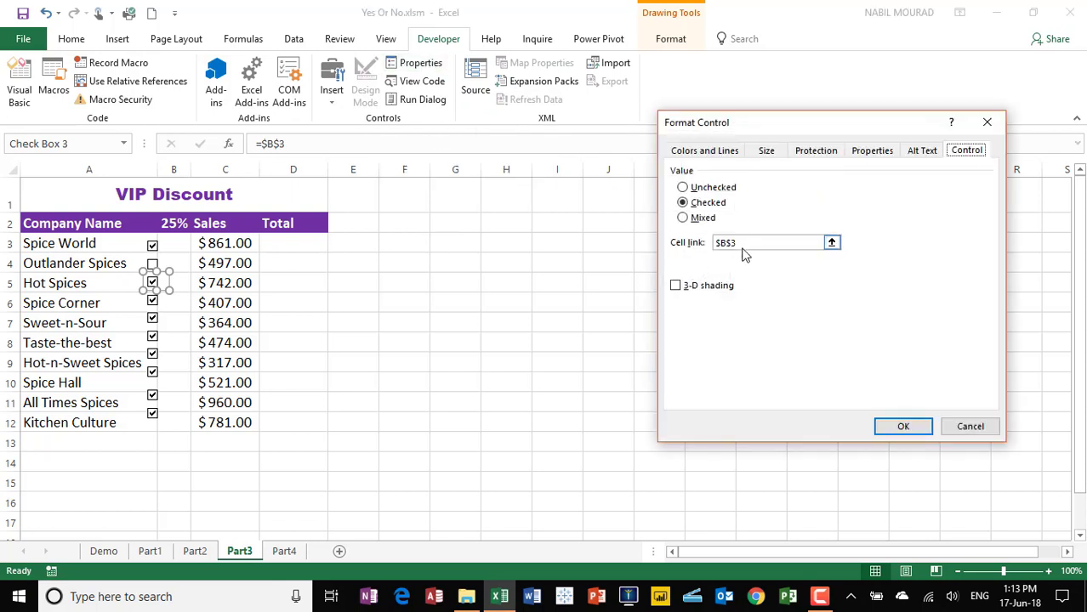
{"action": "left_click", "coordinate": [746, 242]}
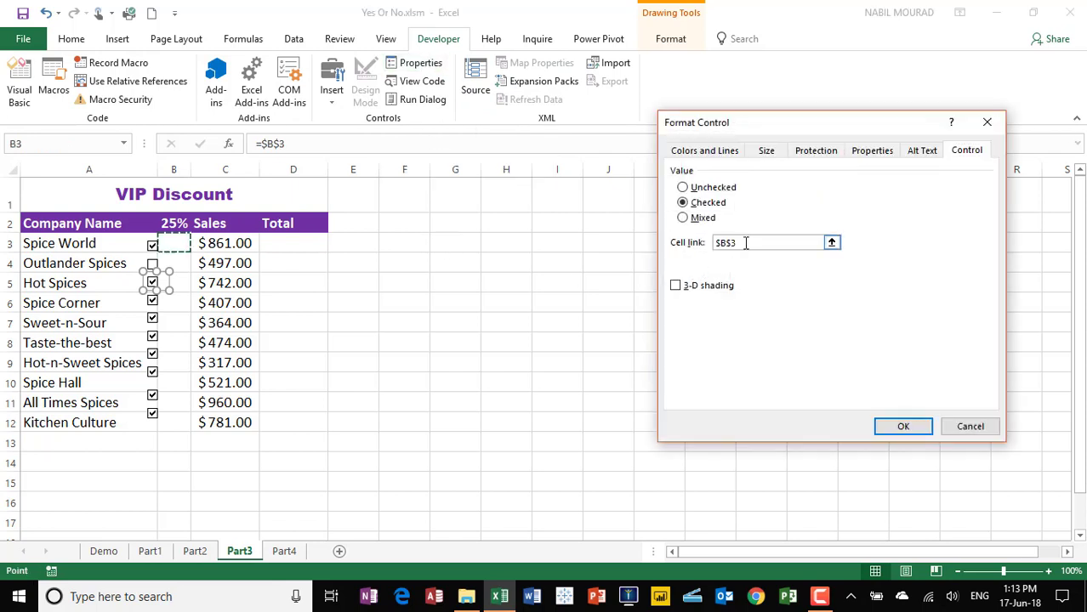
{"action": "left_click", "coordinate": [179, 281]}
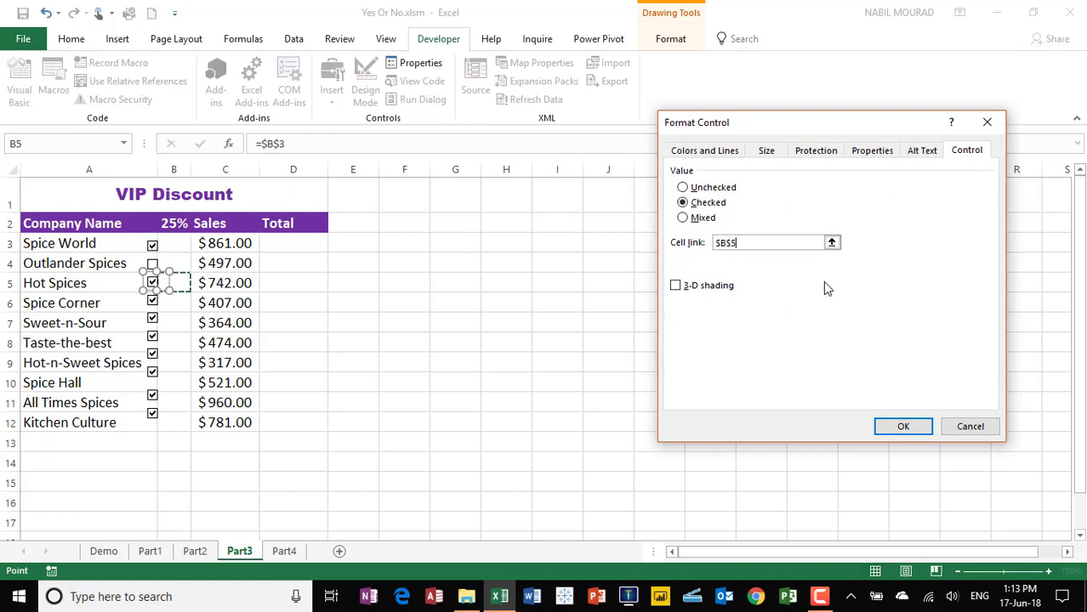
{"action": "left_click", "coordinate": [899, 428]}
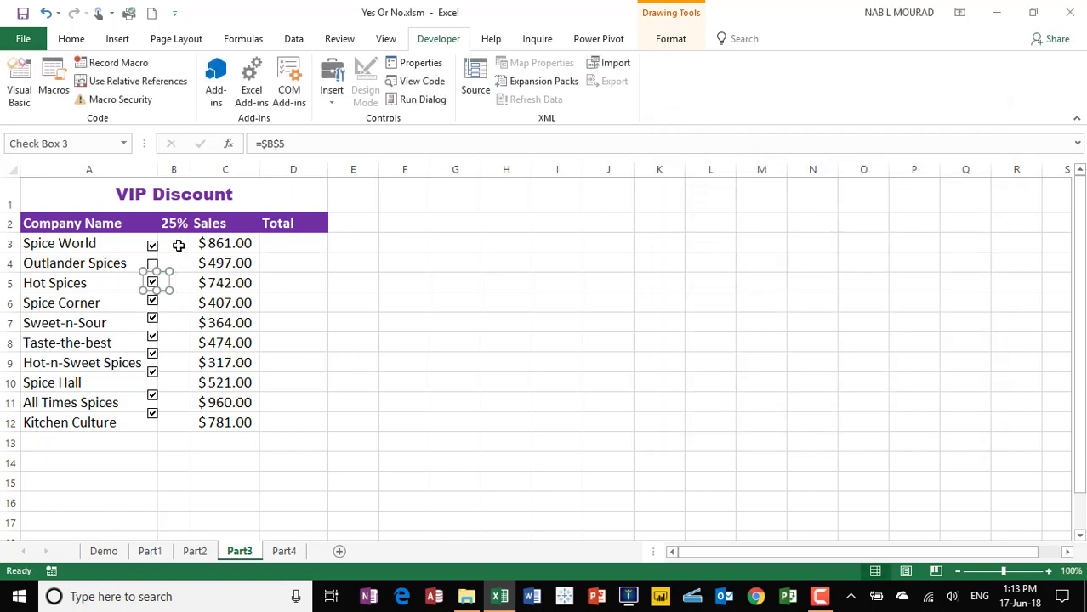
{"action": "left_click_drag", "start_coordinate": [179, 246], "coordinate": [157, 427]}
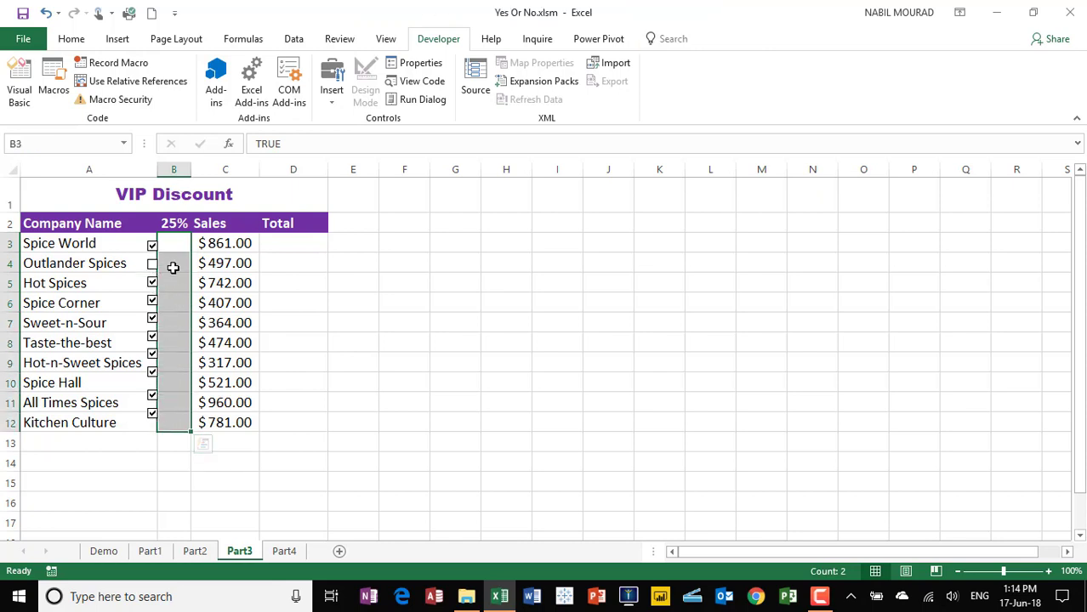
Step: Set the font colour of B3:B12 to Black, Text 1
{"action": "left_click", "coordinate": [68, 38]}
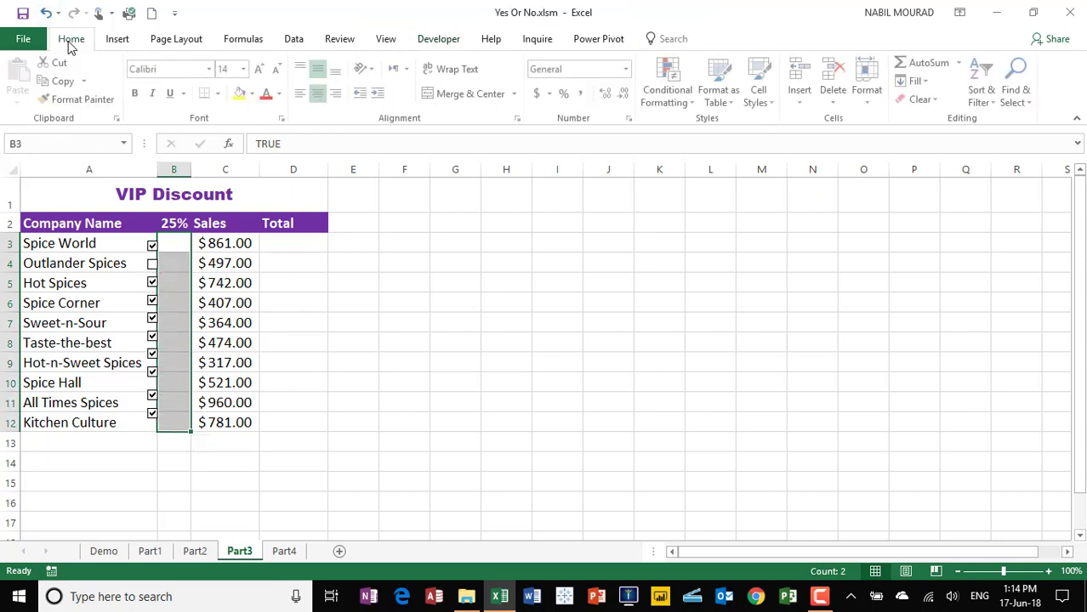
{"action": "left_click", "coordinate": [284, 94]}
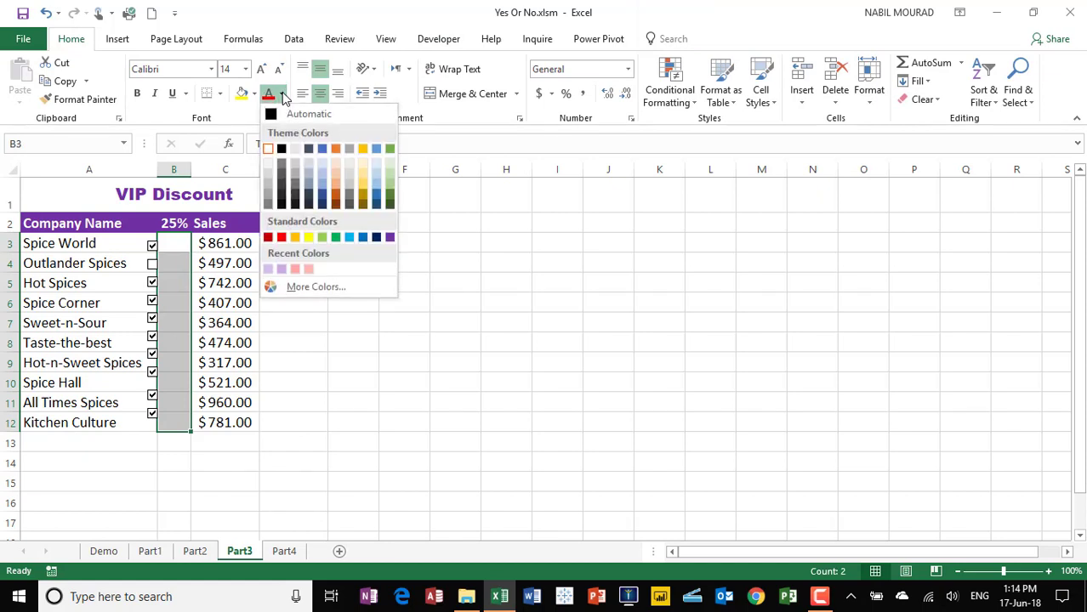
{"action": "left_click", "coordinate": [283, 149]}
{"action": "left_click", "coordinate": [410, 337]}
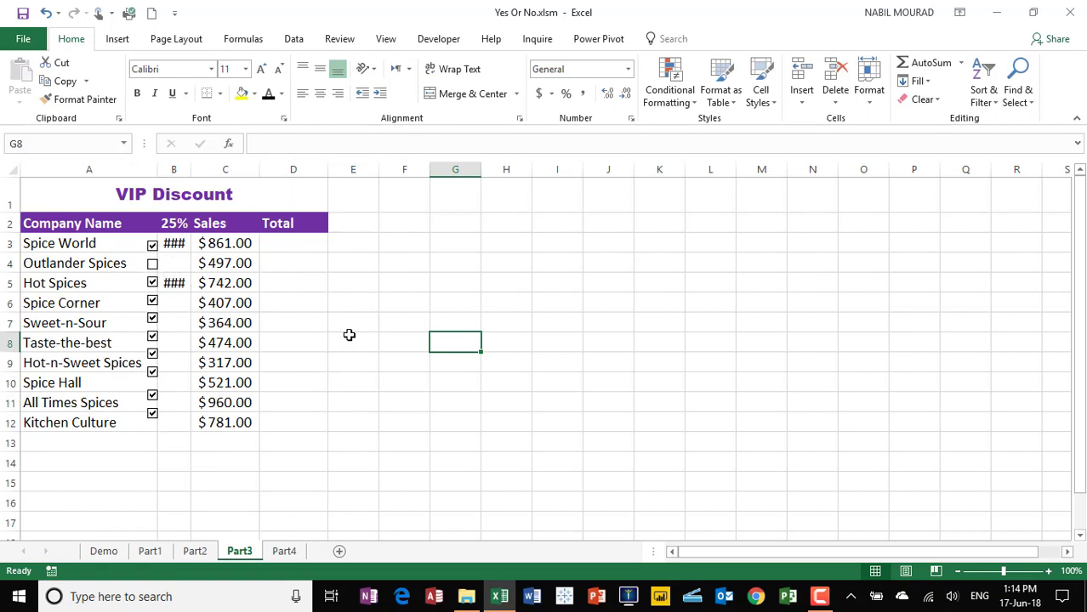
{"action": "left_click", "coordinate": [154, 265], "text": "ctrl"}
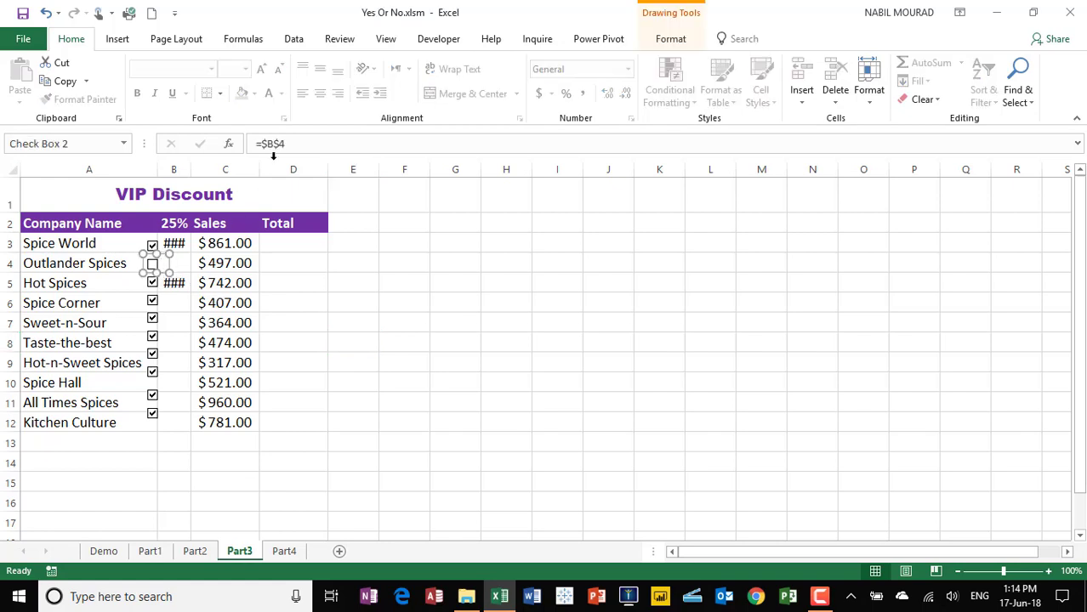
Step: Review the Outlander Spices check box properties, leaving them unchanged
{"action": "left_click", "coordinate": [440, 39]}
{"action": "left_click", "coordinate": [415, 64]}
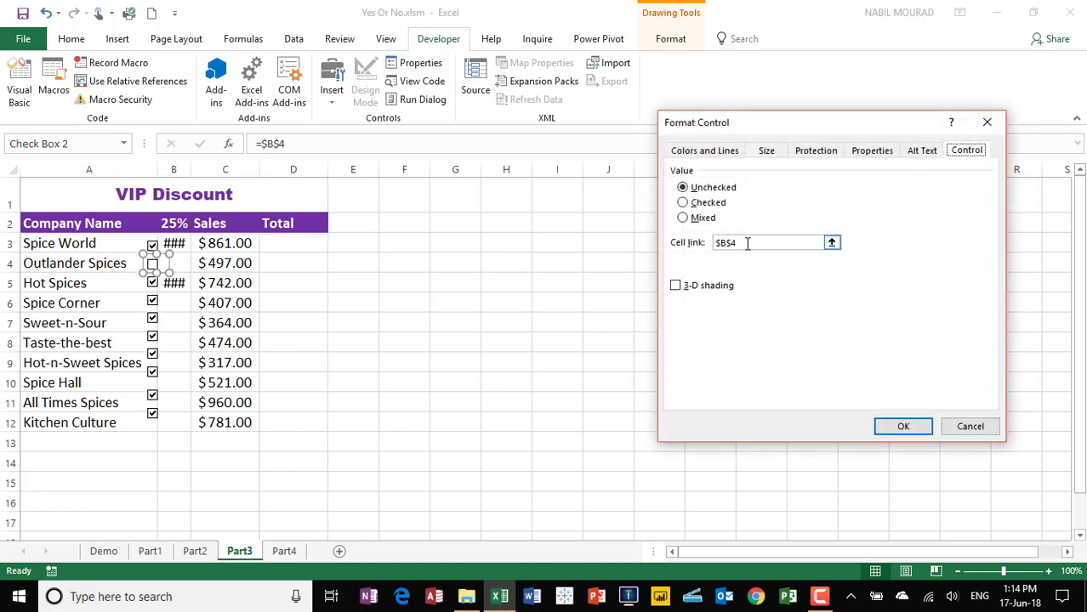
{"action": "left_click", "coordinate": [903, 426]}
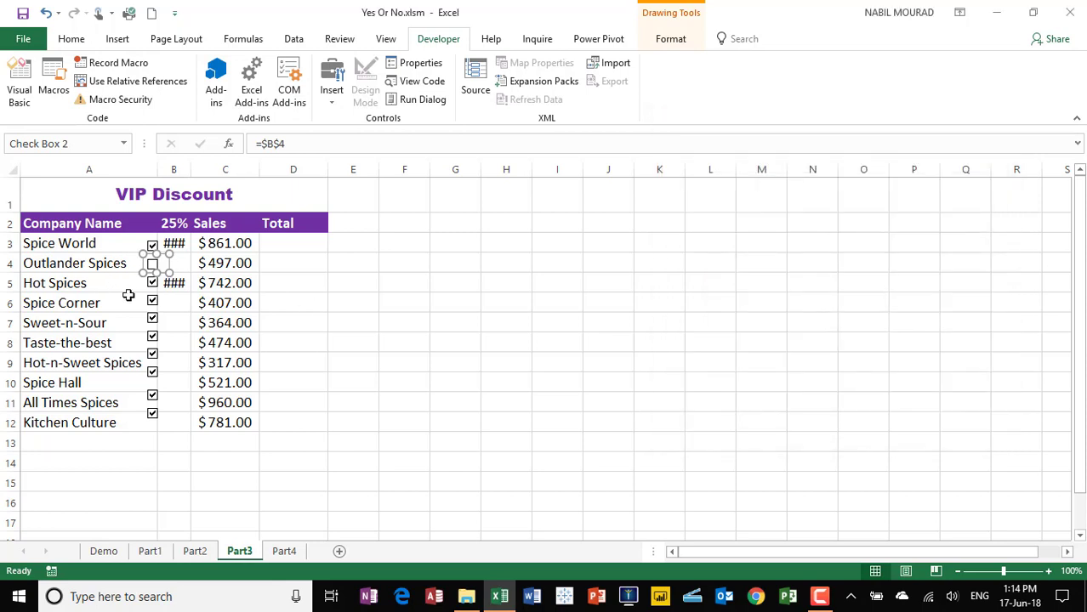
{"action": "left_click", "coordinate": [416, 356]}
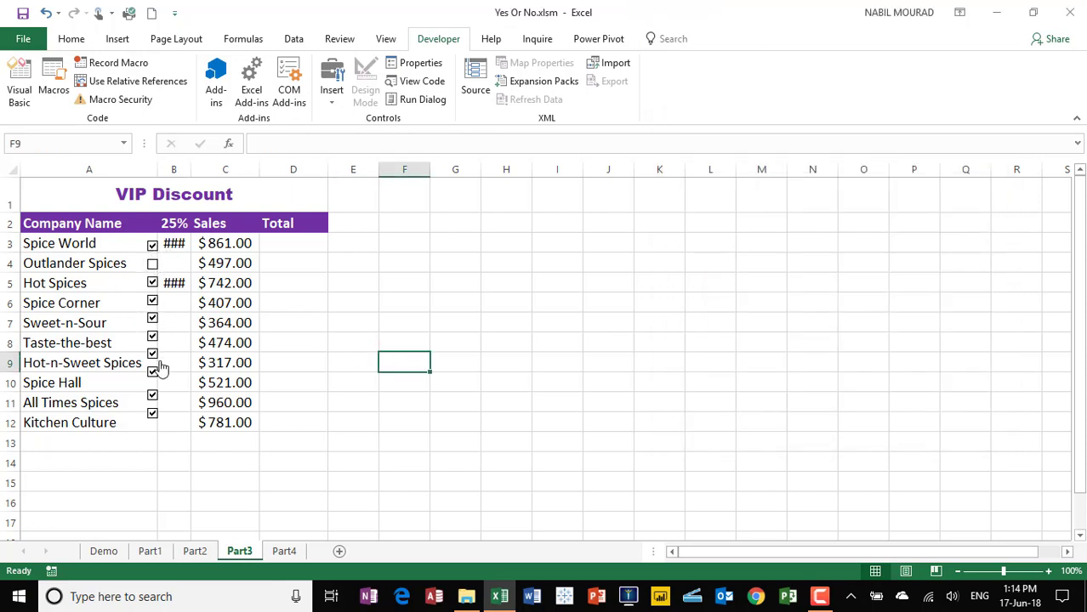
Step: Link the Spice Corner check box to cell $B$6
{"action": "left_click", "coordinate": [158, 301], "text": "ctrl"}
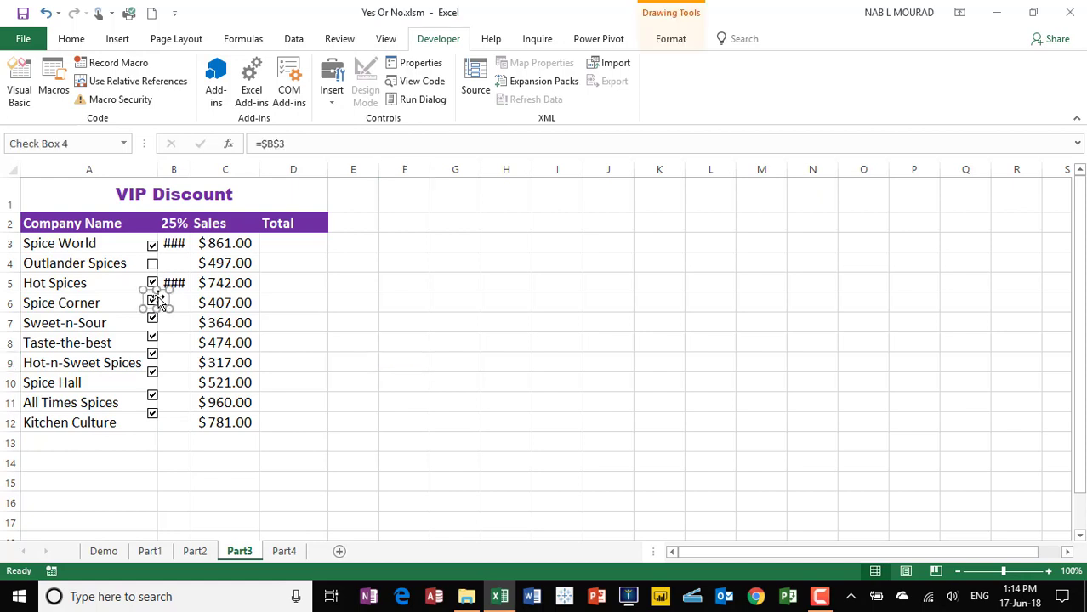
{"action": "left_click", "coordinate": [420, 63]}
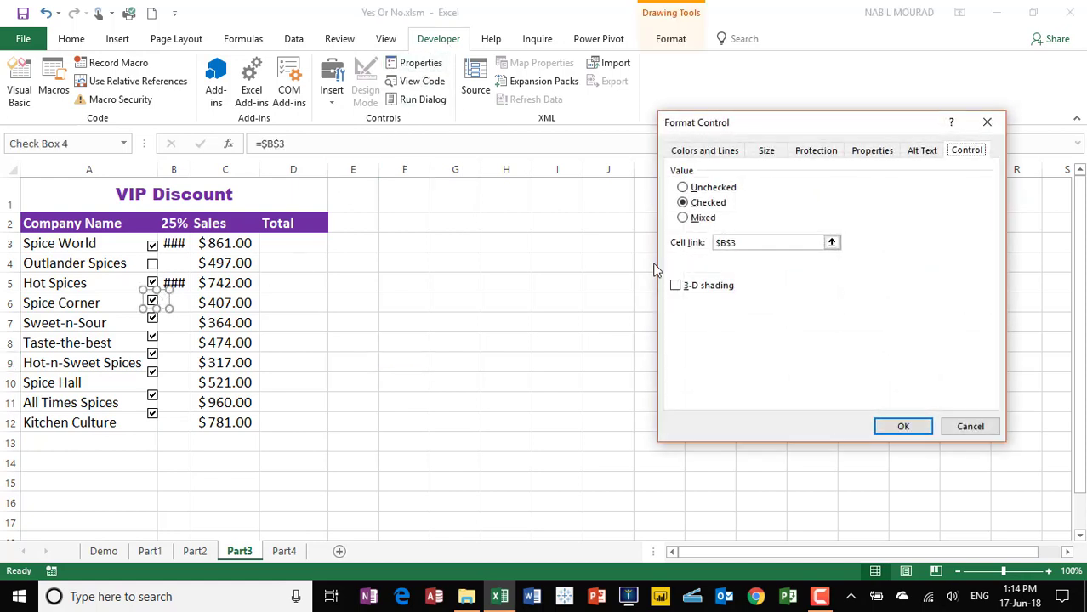
{"action": "left_click", "coordinate": [748, 243]}
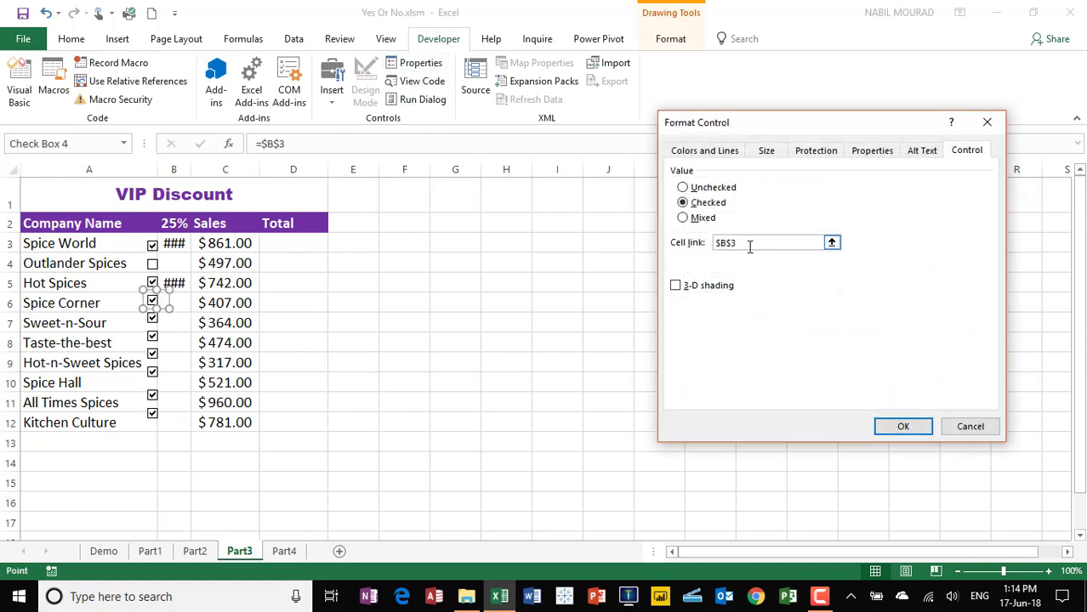
{"action": "left_click", "coordinate": [174, 302]}
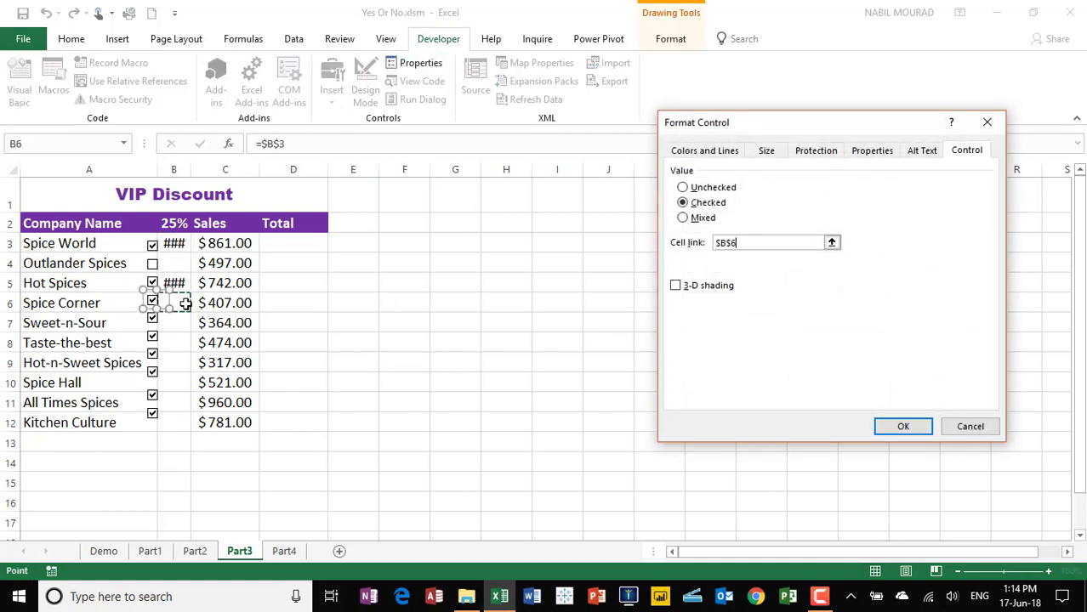
{"action": "left_click", "coordinate": [905, 426]}
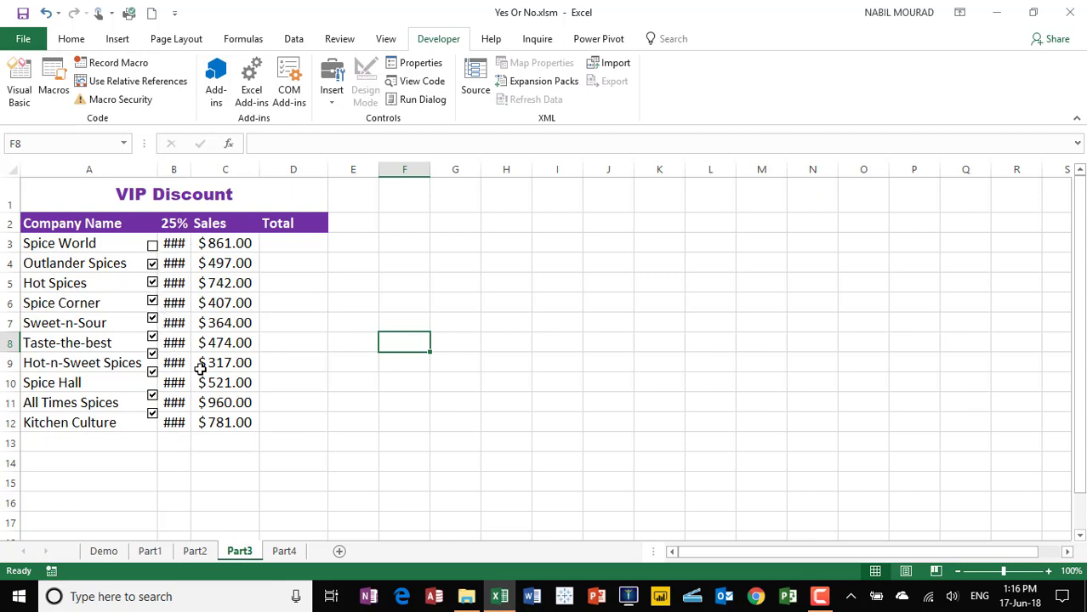
Step: Widen column B to show TRUE/FALSE and untick the Spice Corner box
{"action": "left_click", "coordinate": [225, 170]}
{"action": "left_click", "coordinate": [173, 170]}
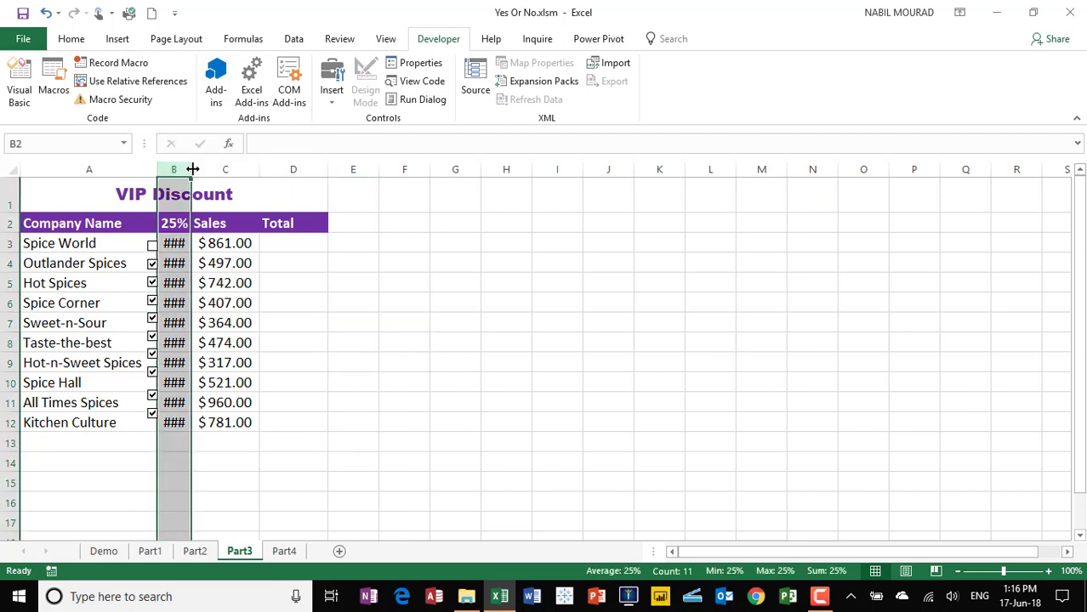
{"action": "left_click_drag", "start_coordinate": [192, 170], "coordinate": [199, 170]}
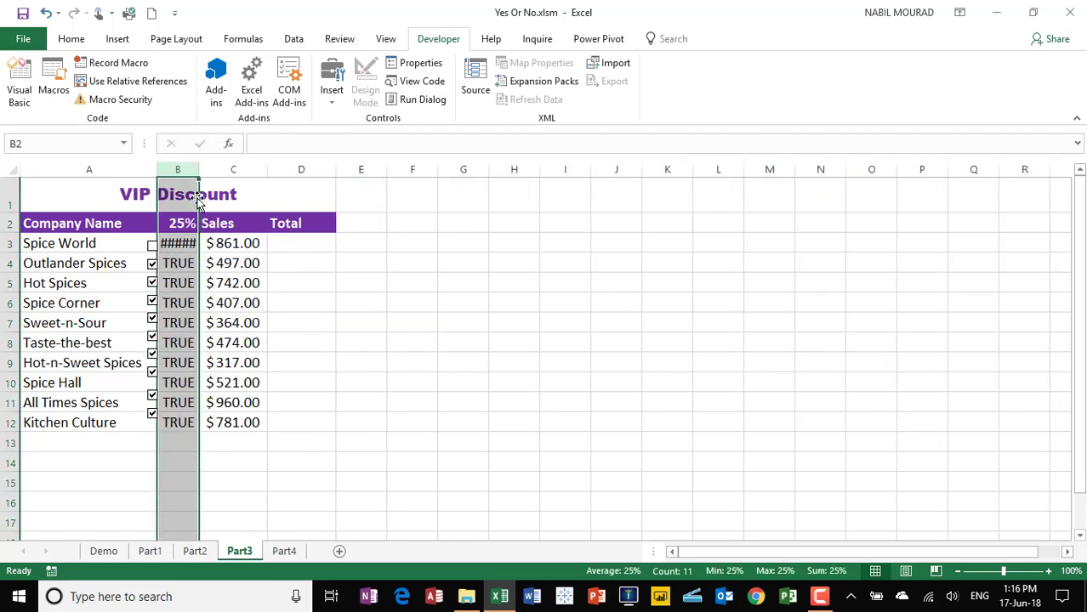
{"action": "double_click", "coordinate": [199, 170]}
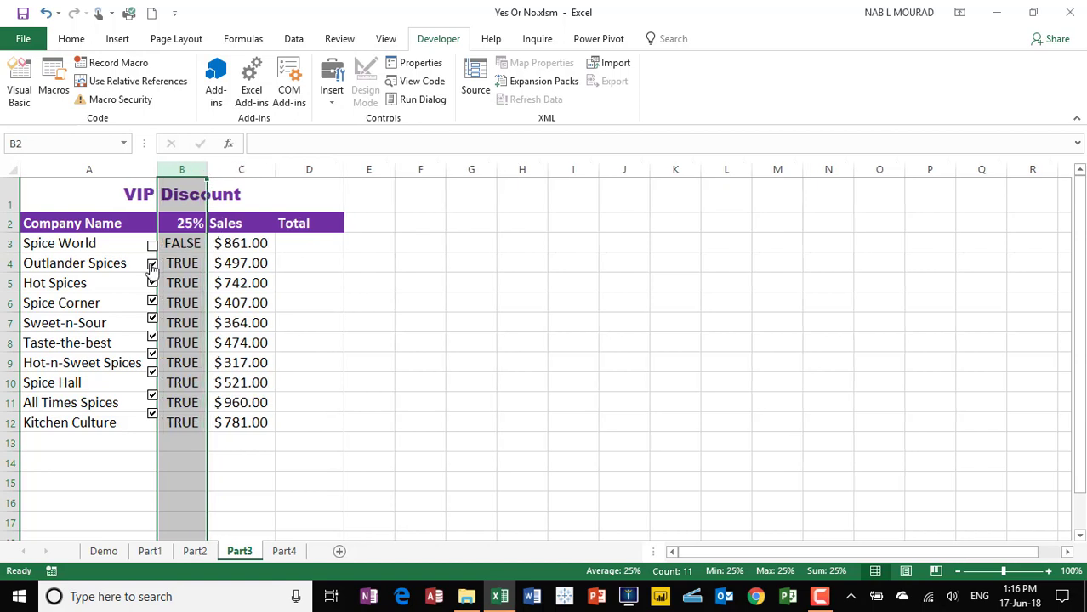
{"action": "left_click", "coordinate": [584, 382]}
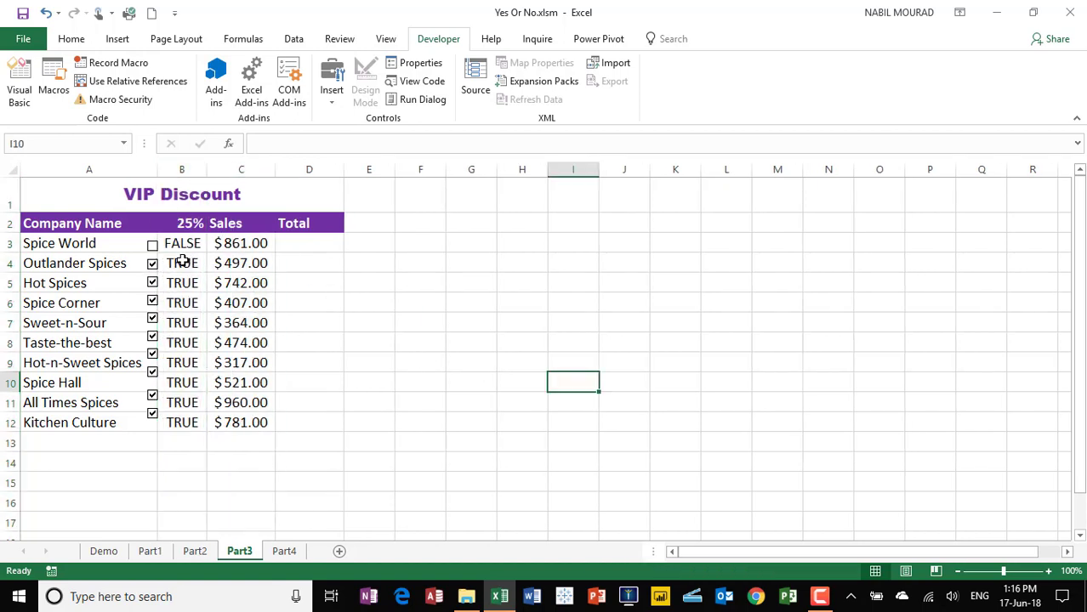
{"action": "left_click", "coordinate": [153, 304]}
Step: Make the B3:B12 values white and narrow column B back down
{"action": "left_click_drag", "start_coordinate": [181, 243], "coordinate": [182, 423]}
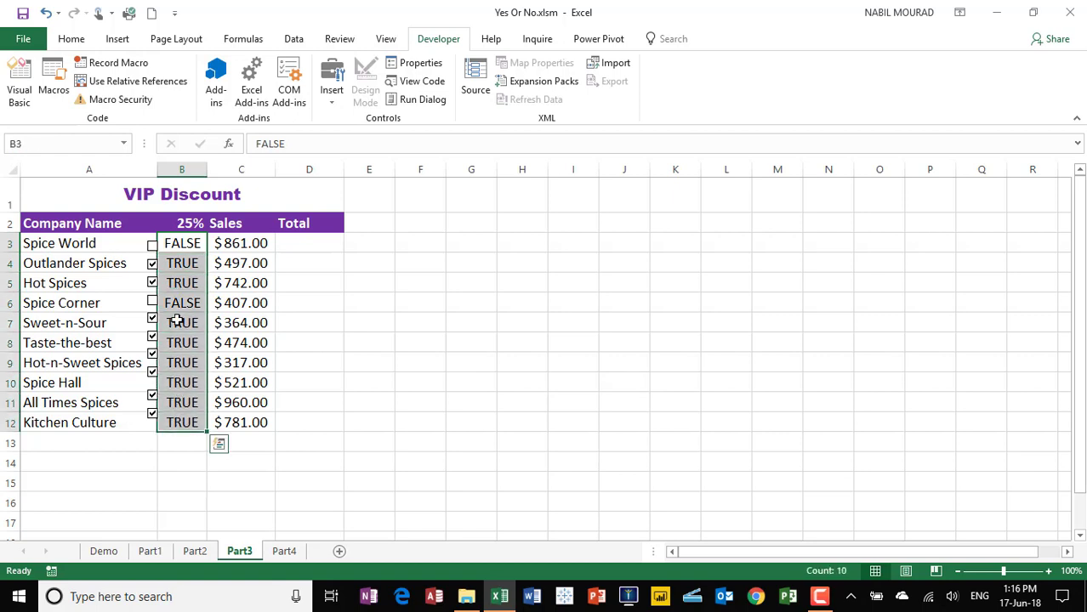
{"action": "left_click", "coordinate": [74, 39]}
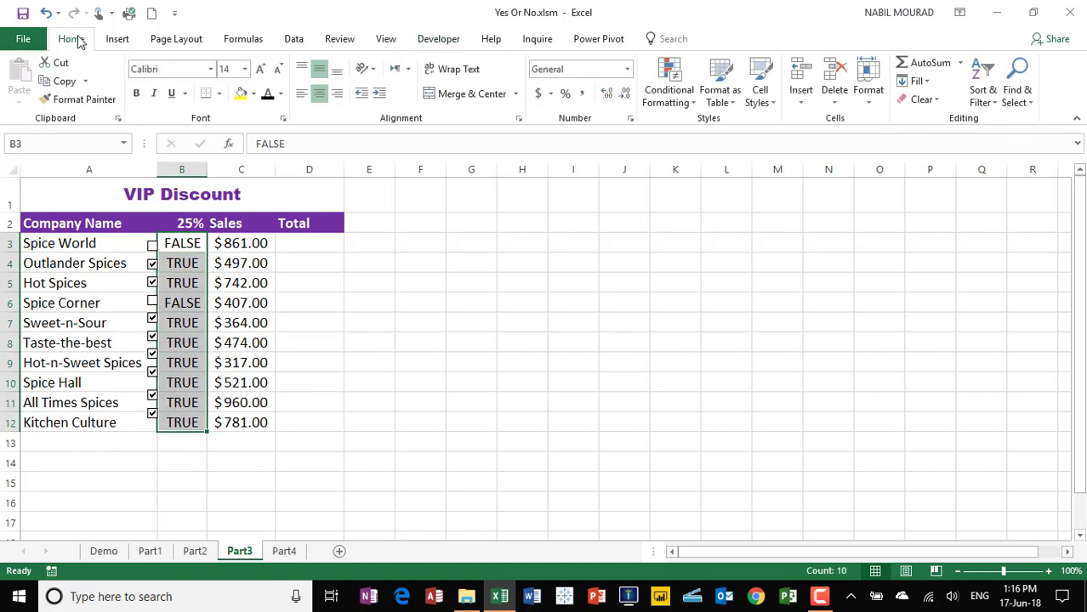
{"action": "left_click", "coordinate": [283, 95]}
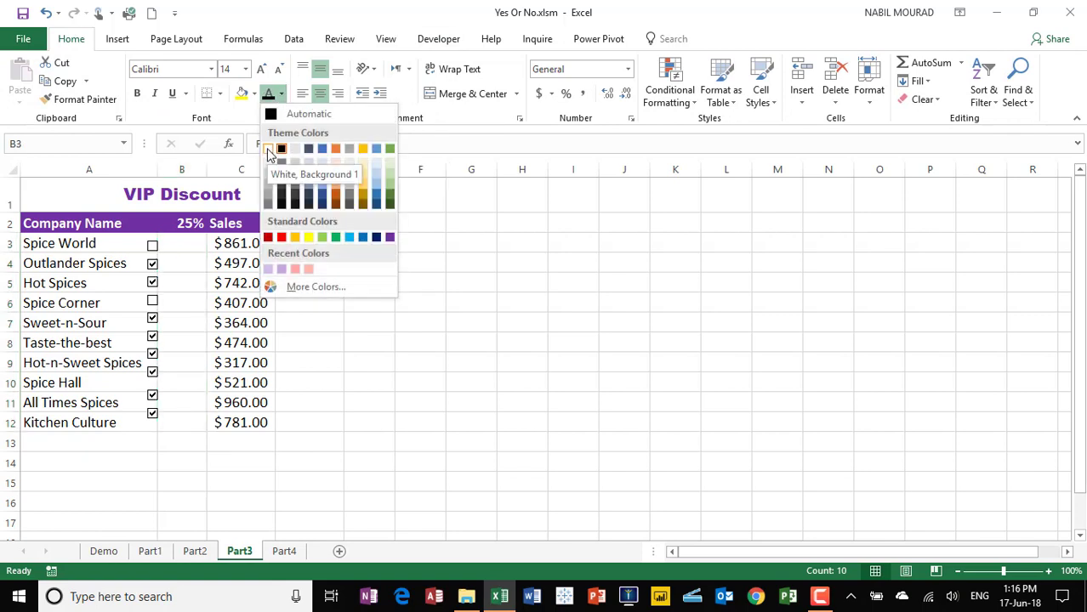
{"action": "left_click", "coordinate": [269, 150]}
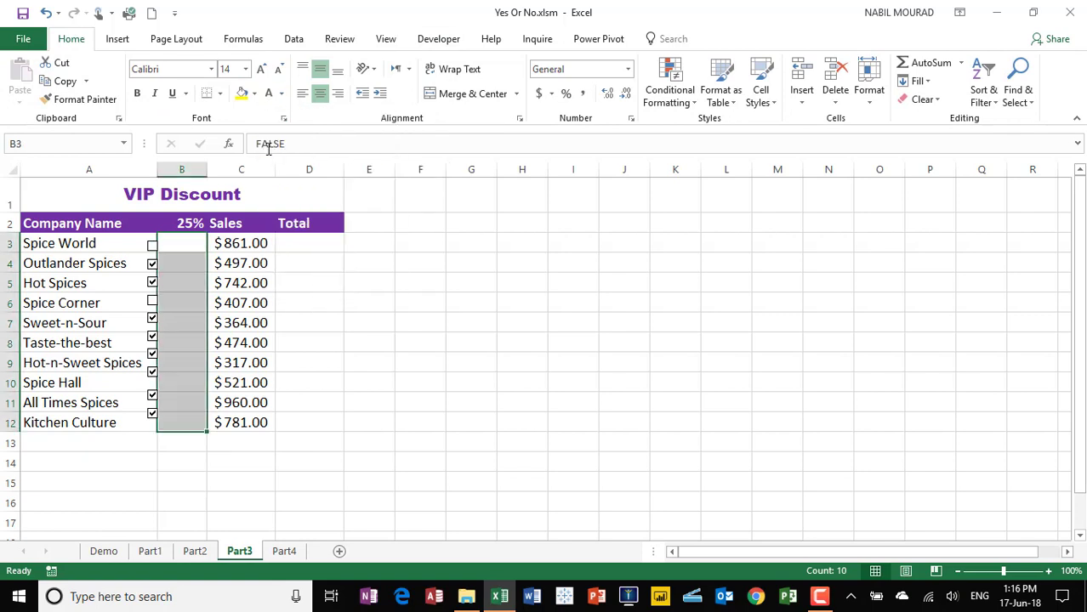
{"action": "left_click", "coordinate": [435, 371]}
{"action": "left_click", "coordinate": [199, 170]}
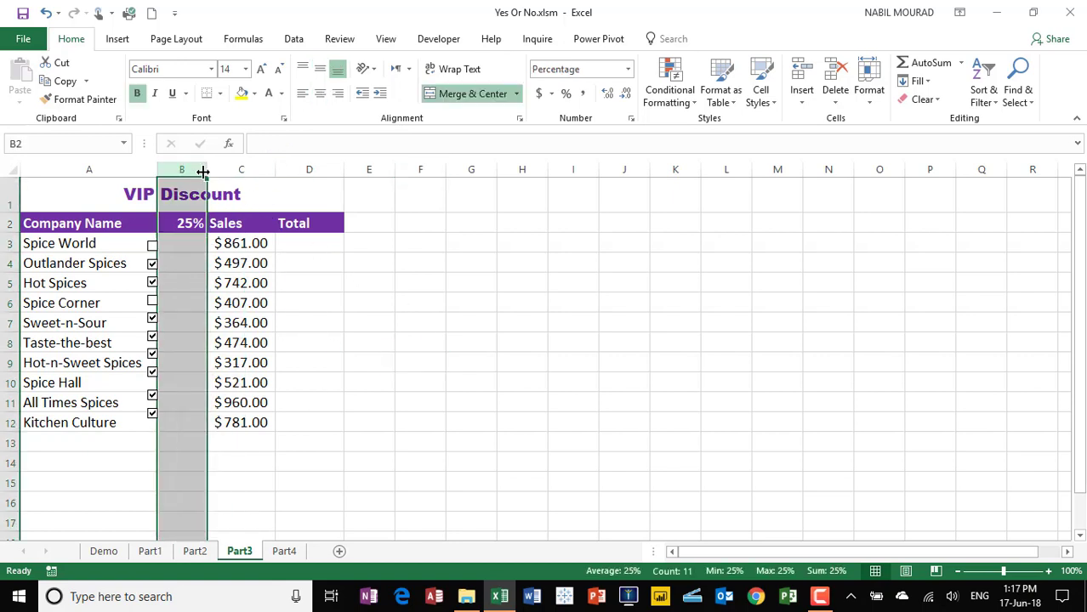
{"action": "left_click_drag", "start_coordinate": [208, 171], "coordinate": [196, 171]}
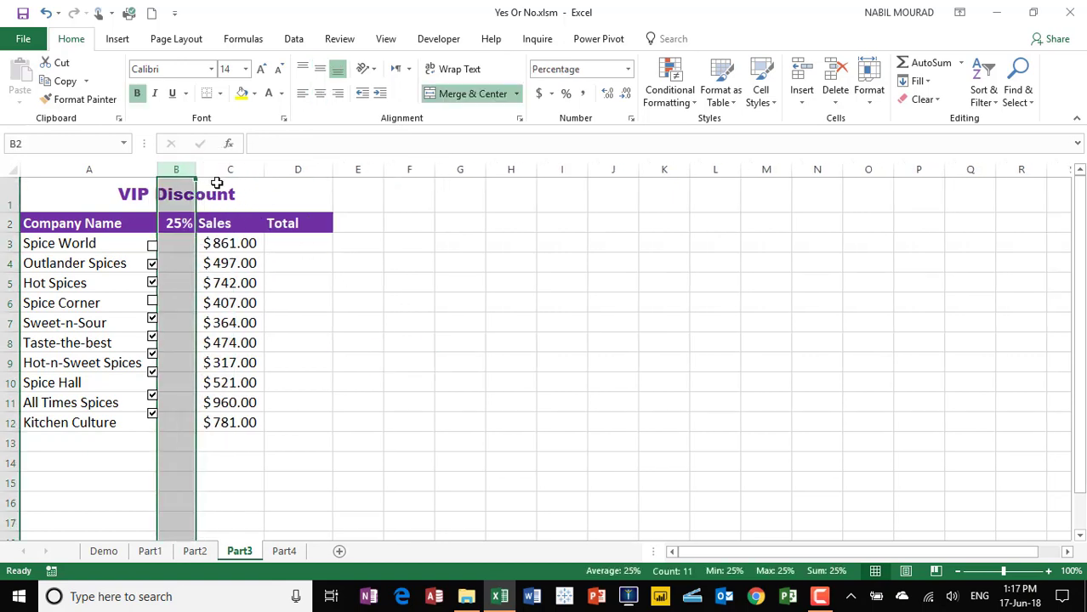
{"action": "left_click", "coordinate": [567, 406]}
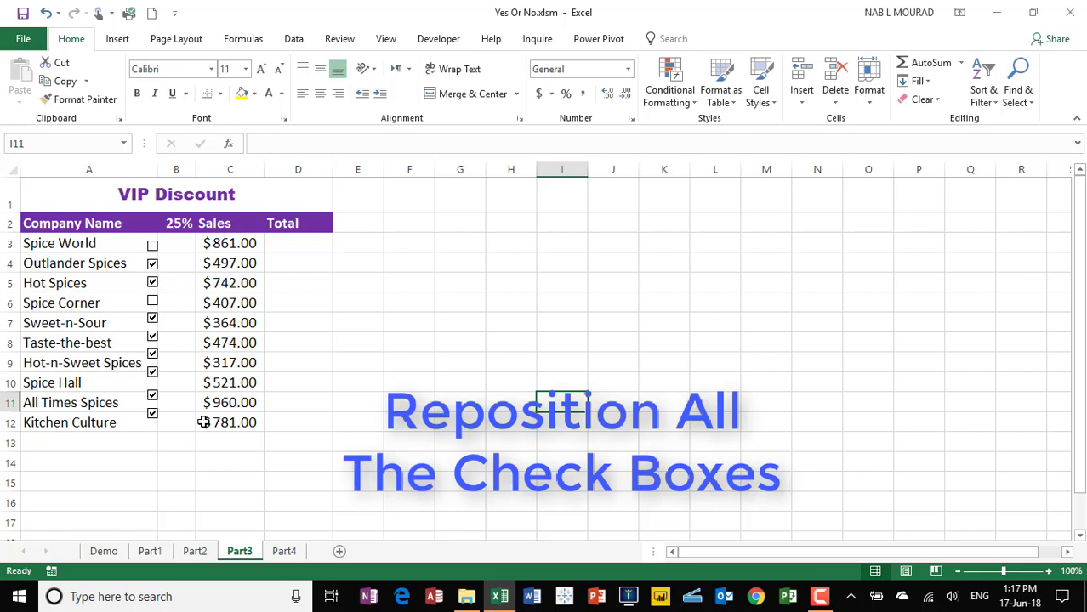
Step: Select all ten check boxes, Spice World through Kitchen Culture, and drag them right into column B
{"action": "left_click", "coordinate": [151, 248], "text": "ctrl"}
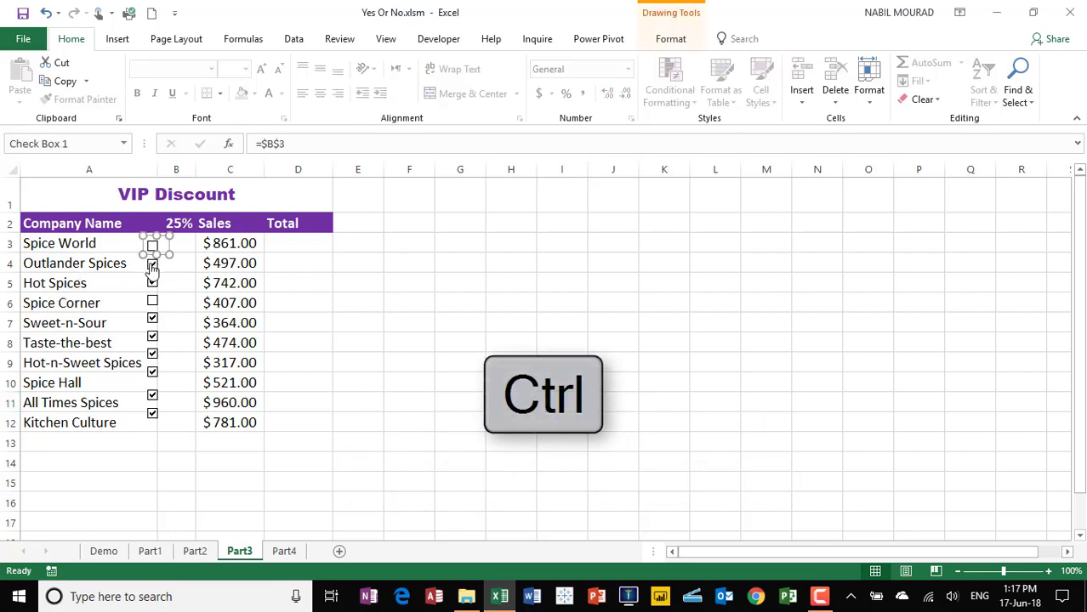
{"action": "left_click", "coordinate": [152, 265], "text": "ctrl"}
{"action": "left_click", "coordinate": [152, 283], "text": "ctrl"}
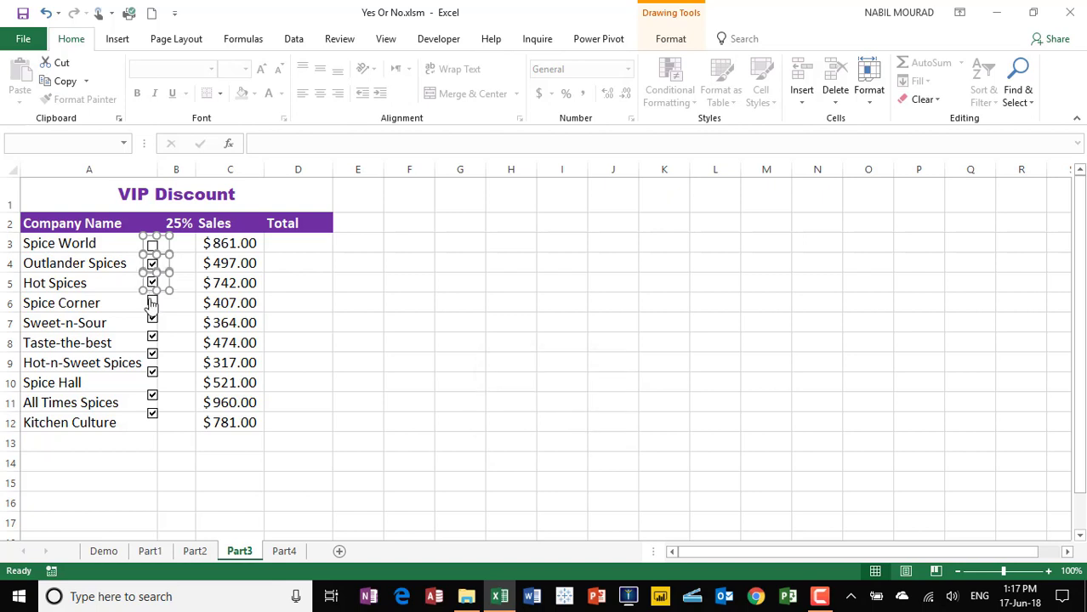
{"action": "left_click", "coordinate": [151, 302], "text": "ctrl"}
{"action": "left_click", "coordinate": [153, 323], "text": "ctrl"}
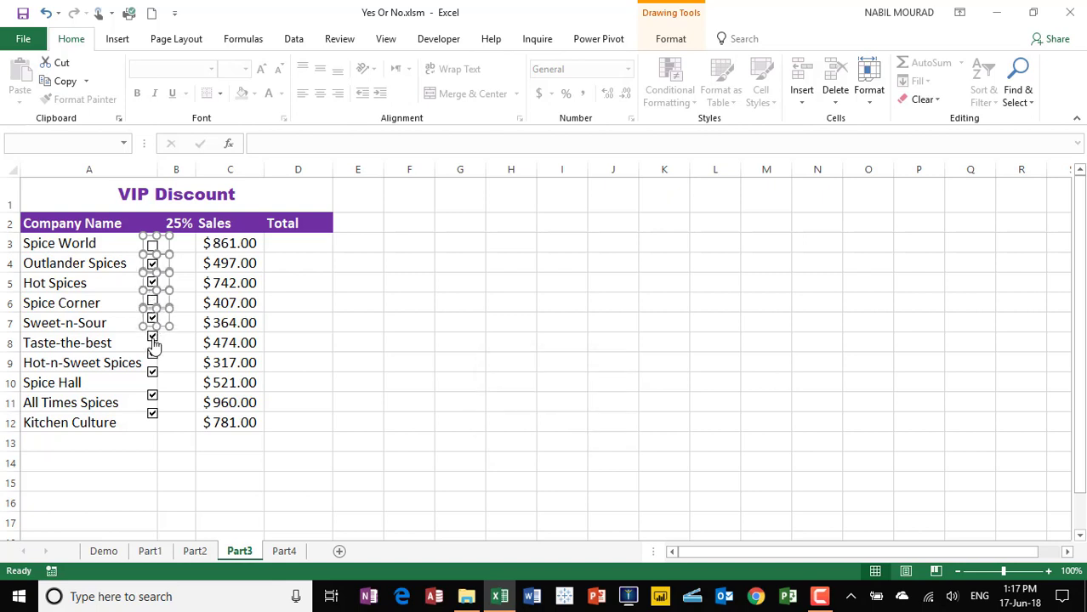
{"action": "left_click", "coordinate": [153, 341], "text": "ctrl"}
{"action": "left_click", "coordinate": [153, 359], "text": "ctrl"}
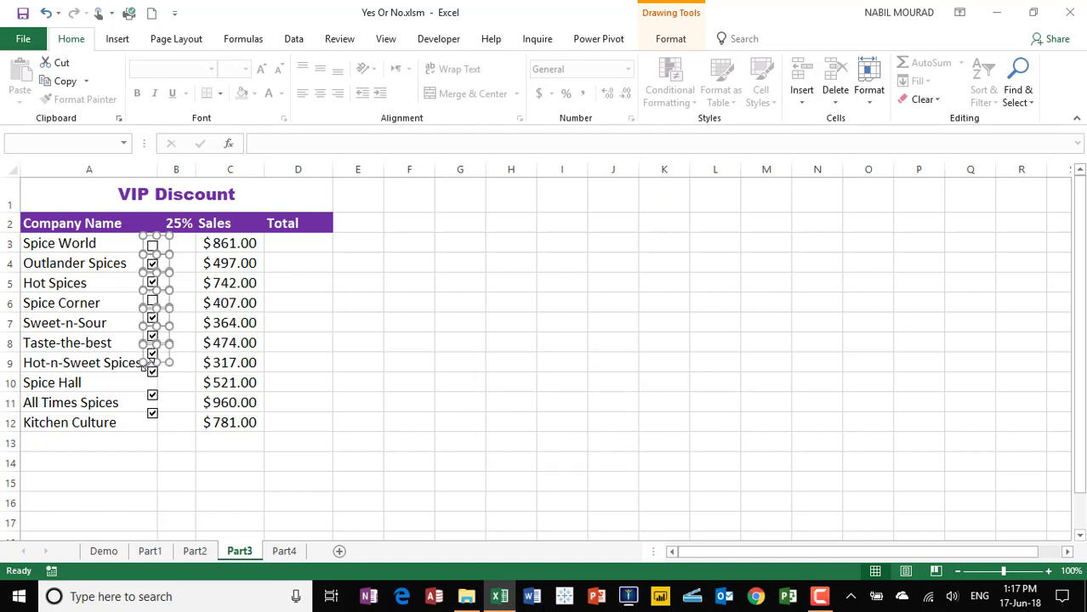
{"action": "left_click", "coordinate": [152, 379], "text": "ctrl"}
{"action": "left_click", "coordinate": [151, 403], "text": "ctrl"}
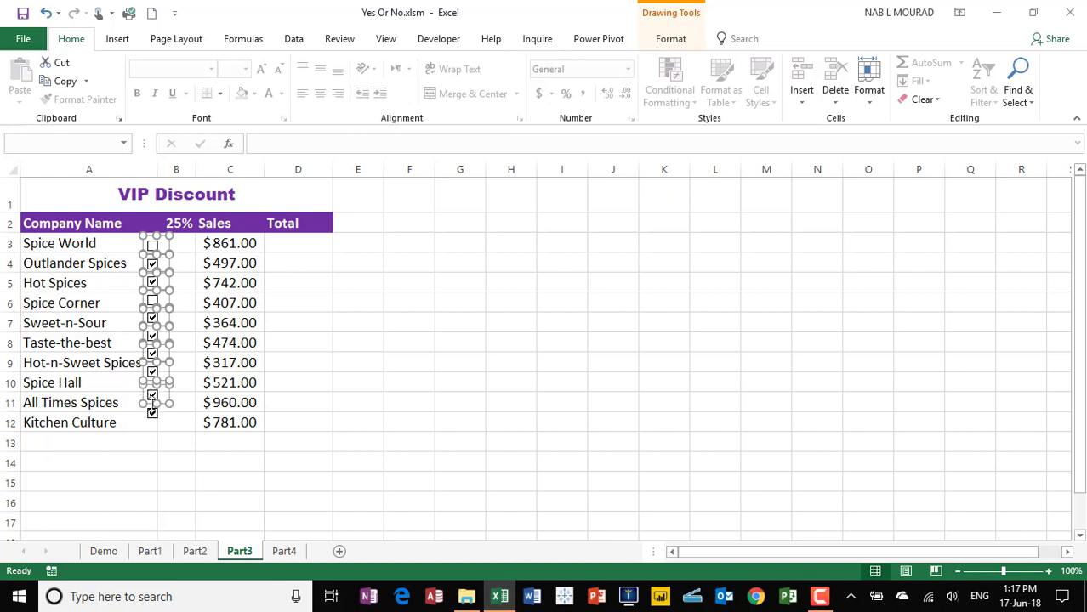
{"action": "left_click", "coordinate": [152, 412], "text": "ctrl"}
{"action": "left_click_drag", "start_coordinate": [170, 287], "coordinate": [192, 282]}
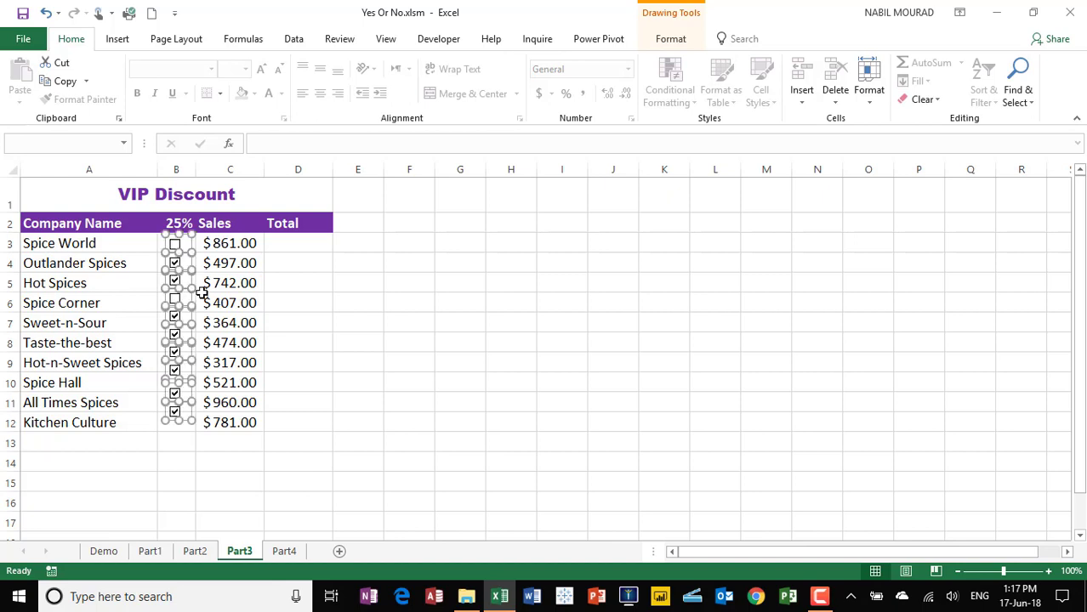
{"action": "left_click", "coordinate": [261, 478]}
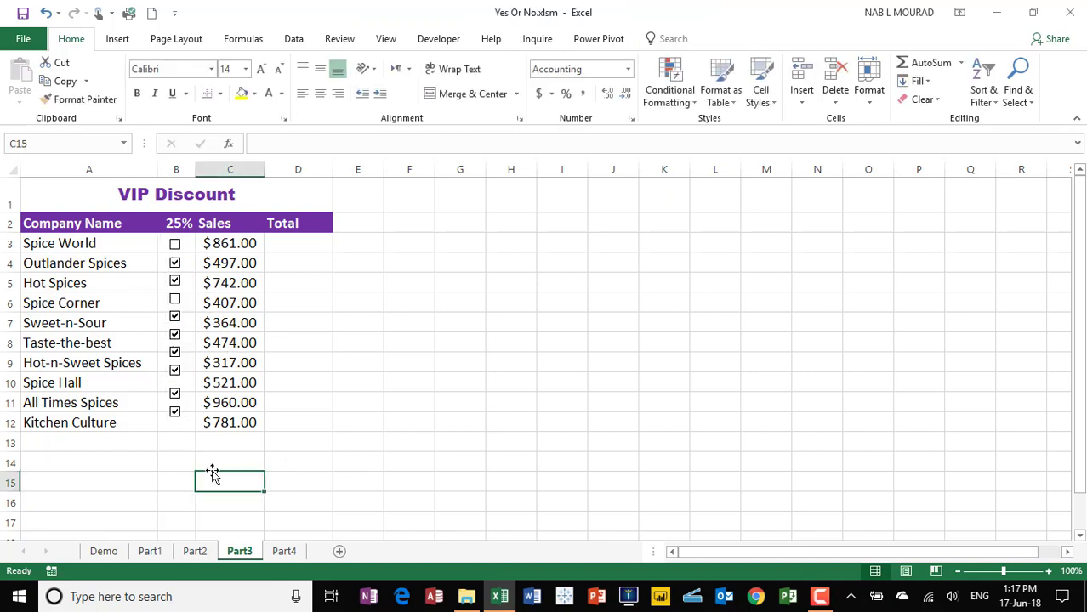
Step: Drag the Kitchen Culture check box down into cell B12 and nudge it into position
{"action": "left_click", "coordinate": [176, 414], "text": "ctrl"}
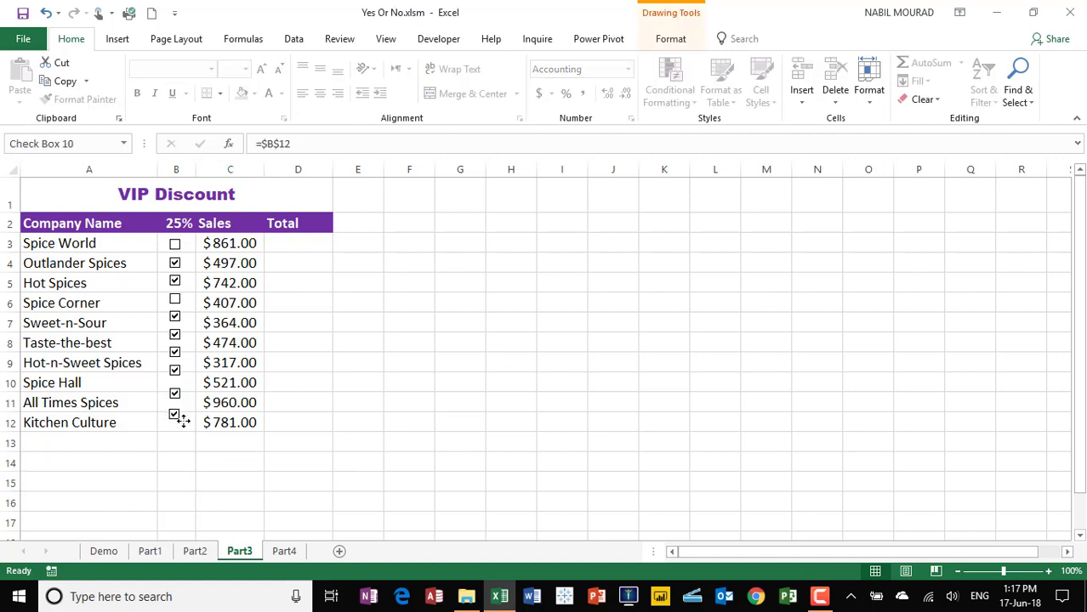
{"action": "left_click_drag", "start_coordinate": [181, 420], "coordinate": [181, 429]}
{"action": "key", "text": "ctrl+z"}
{"action": "left_click_drag", "start_coordinate": [182, 429], "coordinate": [190, 441]}
{"action": "key", "text": "Up"}
{"action": "key", "text": "Up"}
{"action": "key", "text": "Up"}
{"action": "key", "text": "Up"}
{"action": "key", "text": "Up"}
{"action": "key", "text": "Up"}
{"action": "key", "text": "Up"}
{"action": "key", "text": "Up"}
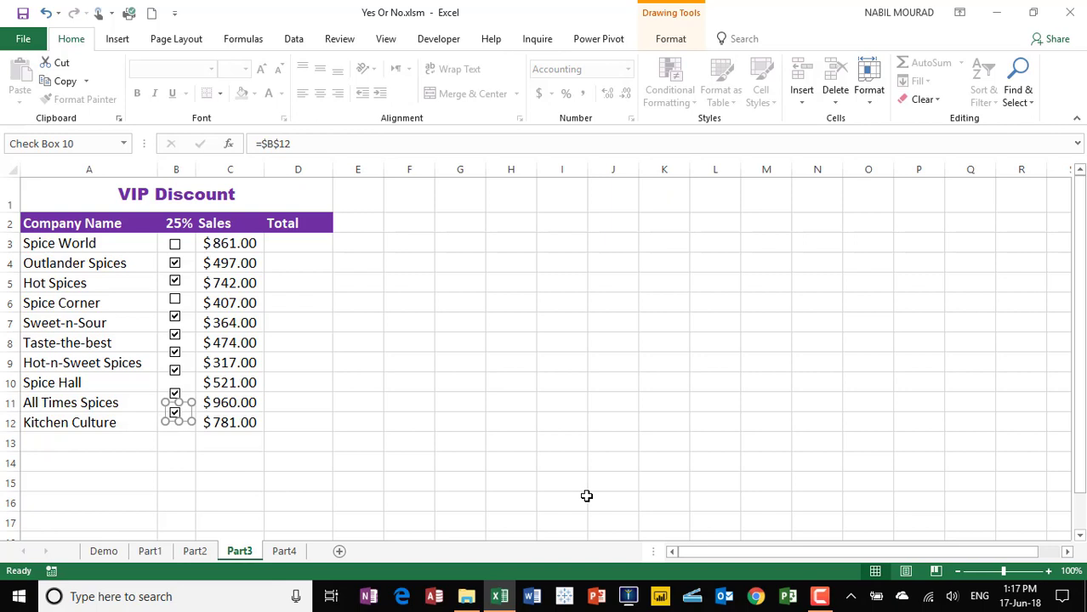
{"action": "key", "text": "Down"}
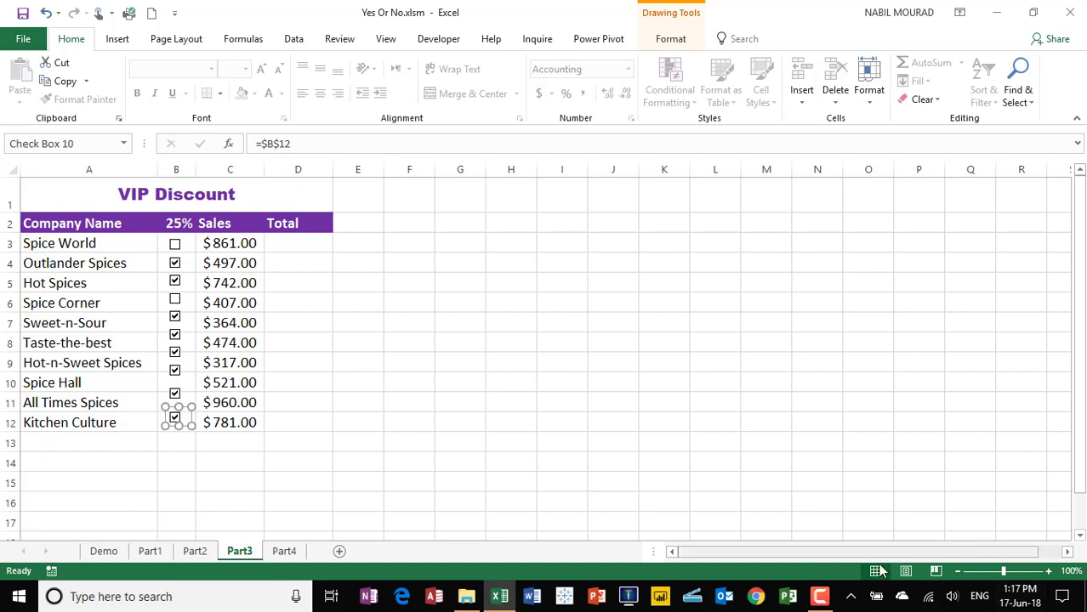
{"action": "left_click", "coordinate": [565, 400]}
{"action": "left_click", "coordinate": [180, 248], "text": "ctrl"}
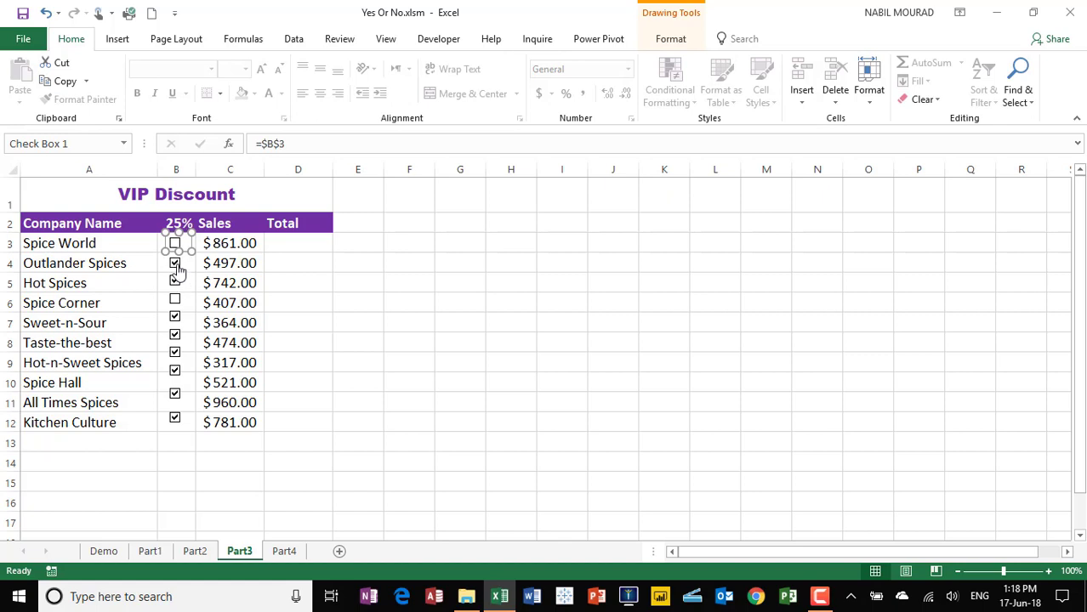
Step: Add the other nine check boxes, Outlander Spices through B12, to the Spice World selection
{"action": "left_click", "coordinate": [180, 269], "text": "ctrl"}
{"action": "left_click", "coordinate": [176, 284], "text": "ctrl"}
{"action": "left_click", "coordinate": [176, 300], "text": "ctrl"}
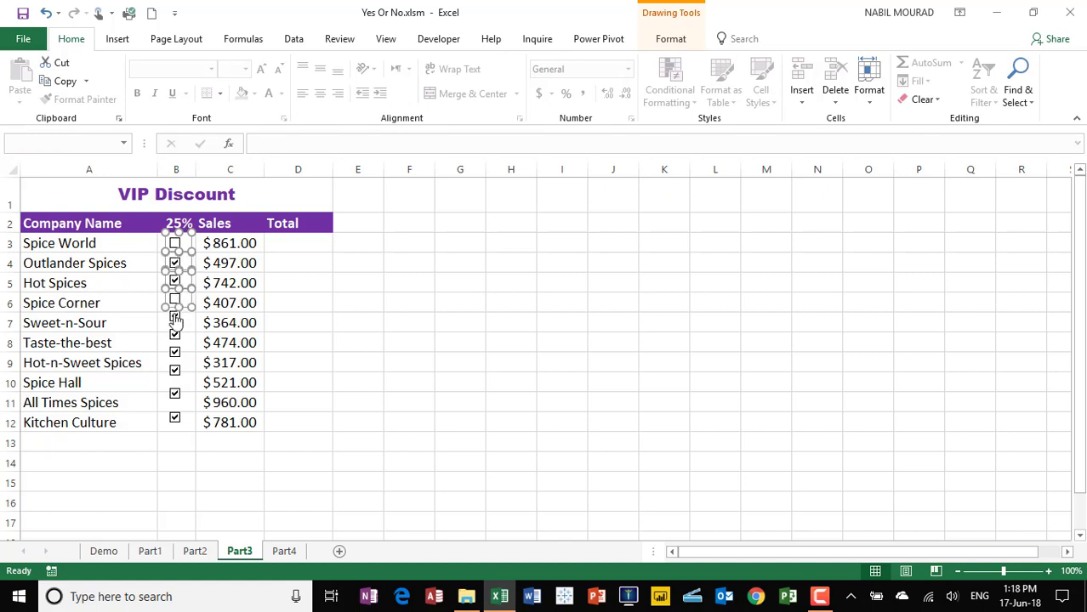
{"action": "left_click", "coordinate": [176, 318], "text": "ctrl"}
{"action": "left_click", "coordinate": [174, 340], "text": "ctrl"}
{"action": "left_click", "coordinate": [176, 357], "text": "ctrl"}
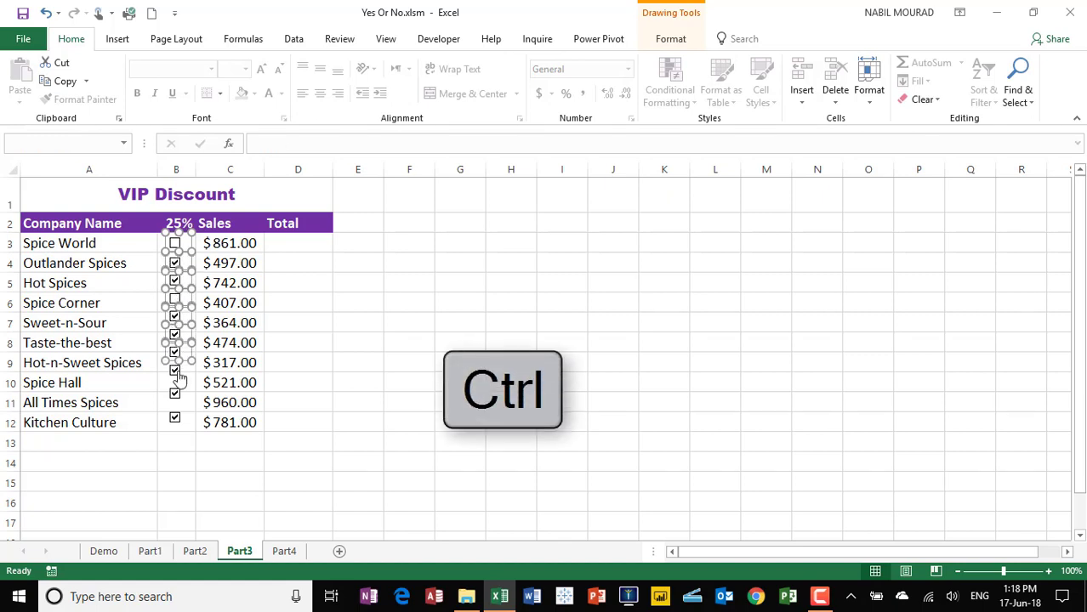
{"action": "left_click", "coordinate": [178, 383], "text": "ctrl"}
{"action": "left_click", "coordinate": [177, 400], "text": "ctrl"}
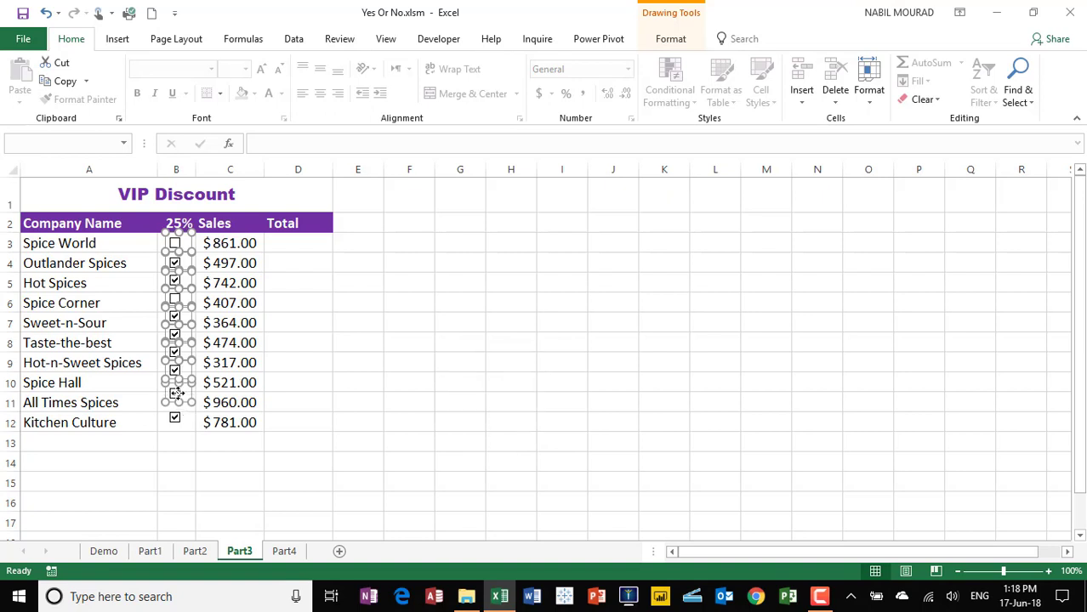
{"action": "left_click", "coordinate": [175, 421], "text": "ctrl"}
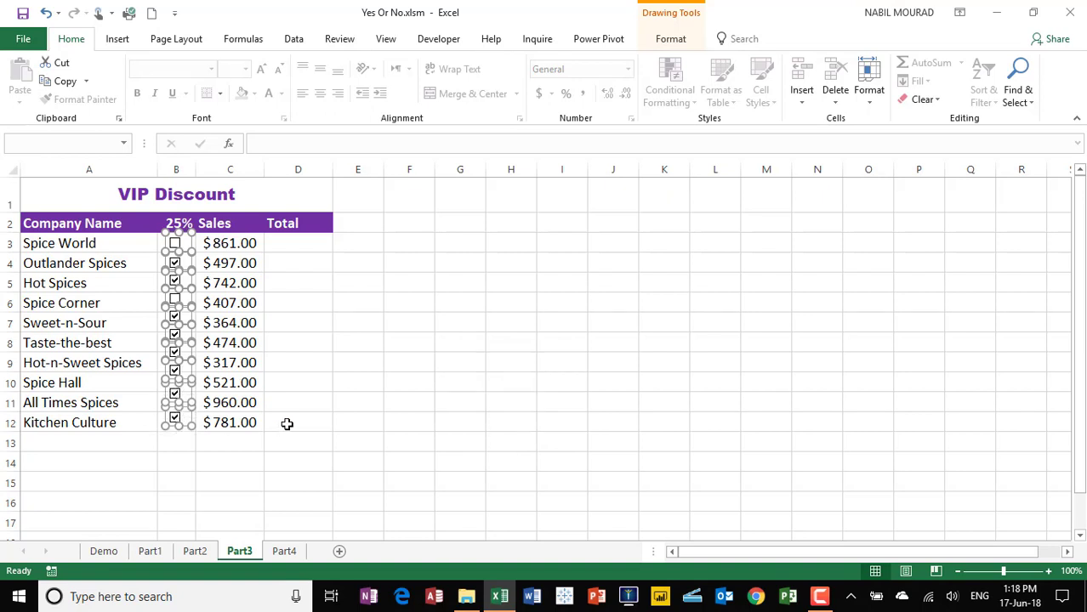
Step: Distribute the selected check boxes vertically using the Drawing Tools Align options
{"action": "left_click", "coordinate": [672, 43]}
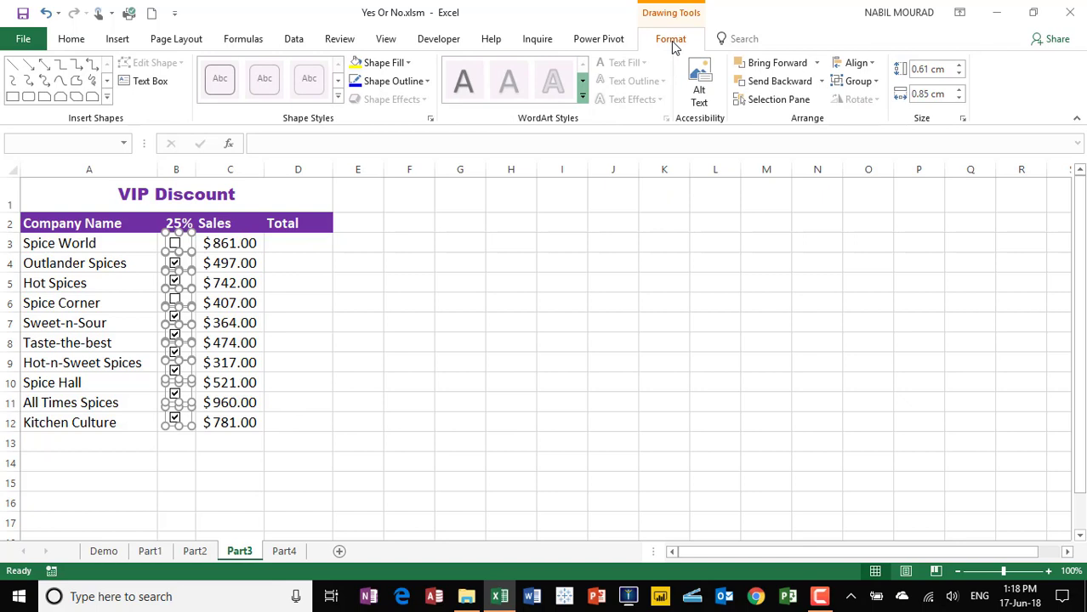
{"action": "left_click", "coordinate": [867, 64]}
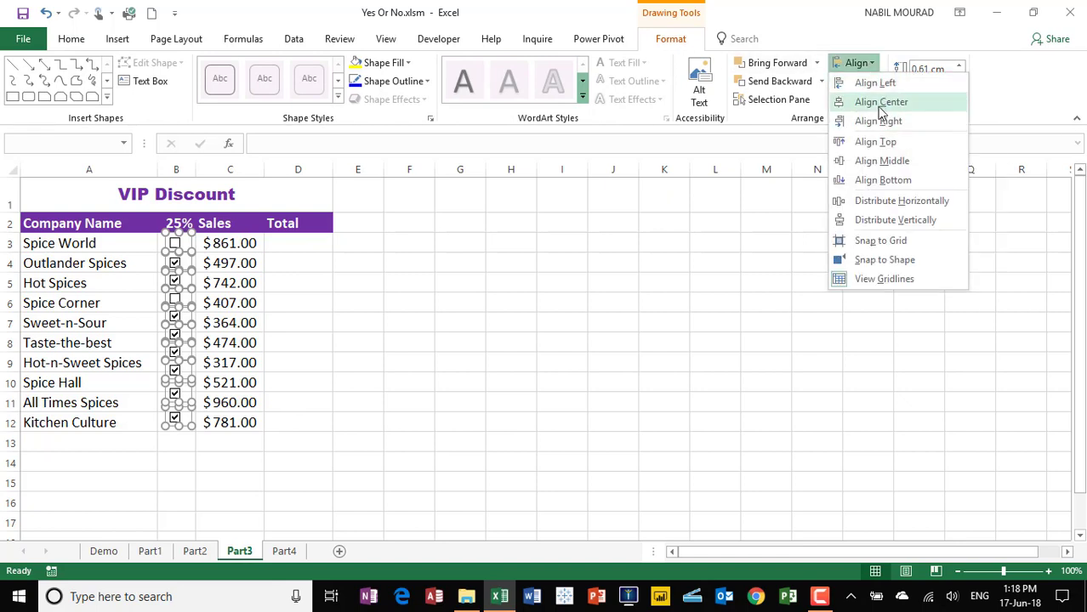
{"action": "left_click", "coordinate": [894, 221]}
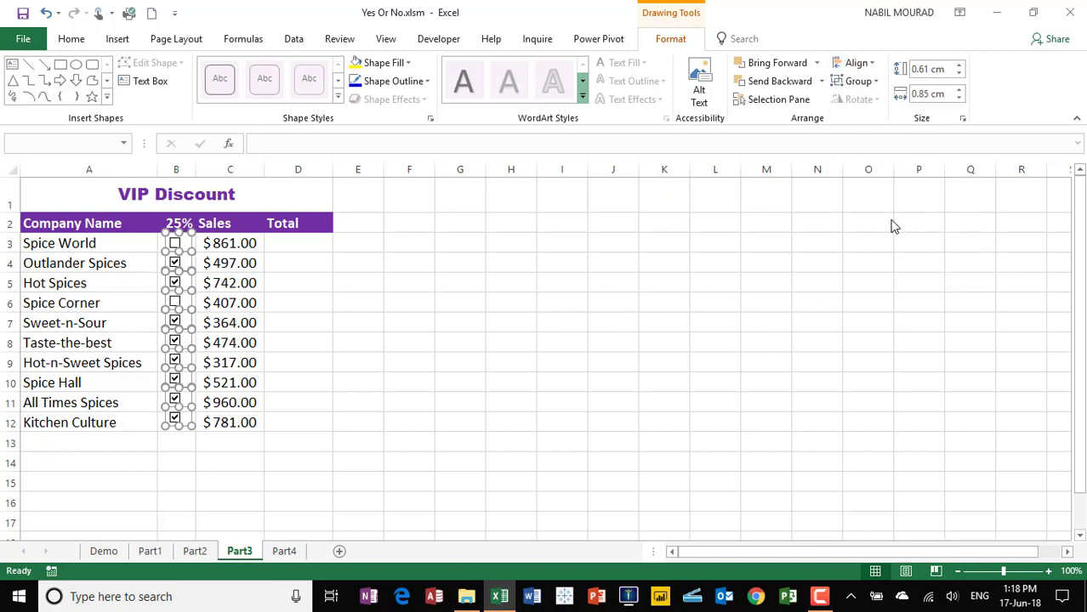
{"action": "left_click", "coordinate": [413, 303]}
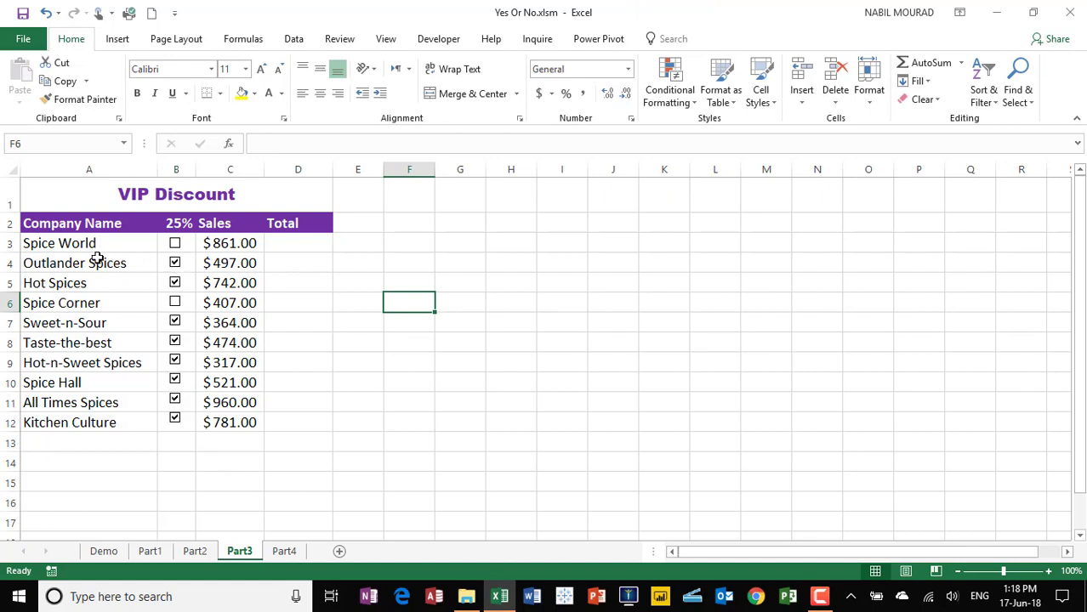
Step: Tick Hot Spices, select D3:D12 and begin an IF formula testing B3=TRUE
{"action": "left_click", "coordinate": [176, 277]}
{"action": "left_click_drag", "start_coordinate": [291, 245], "coordinate": [277, 421]}
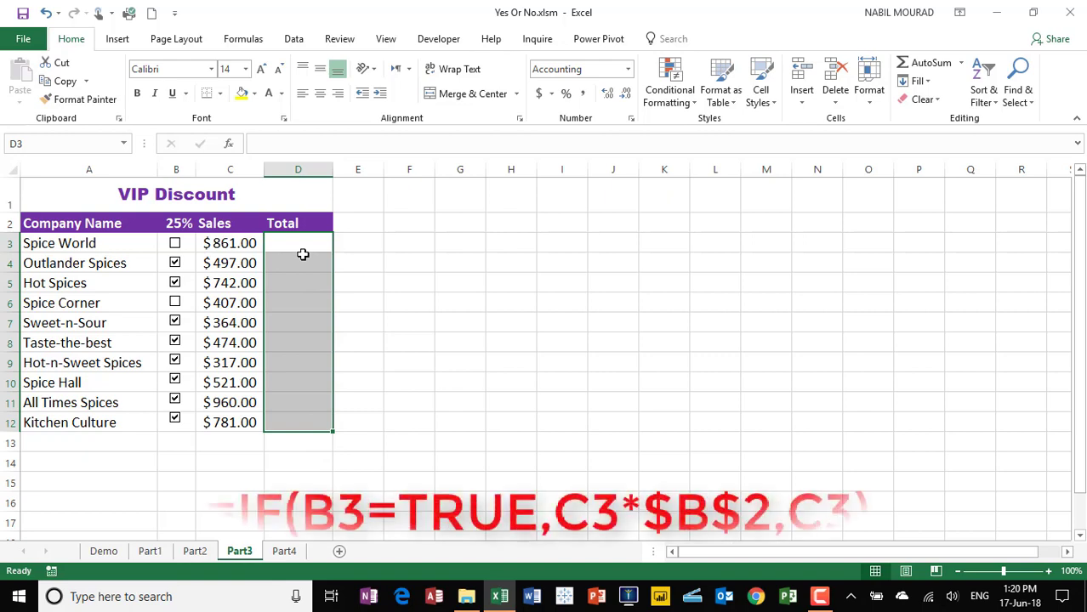
{"action": "type", "text": "="}
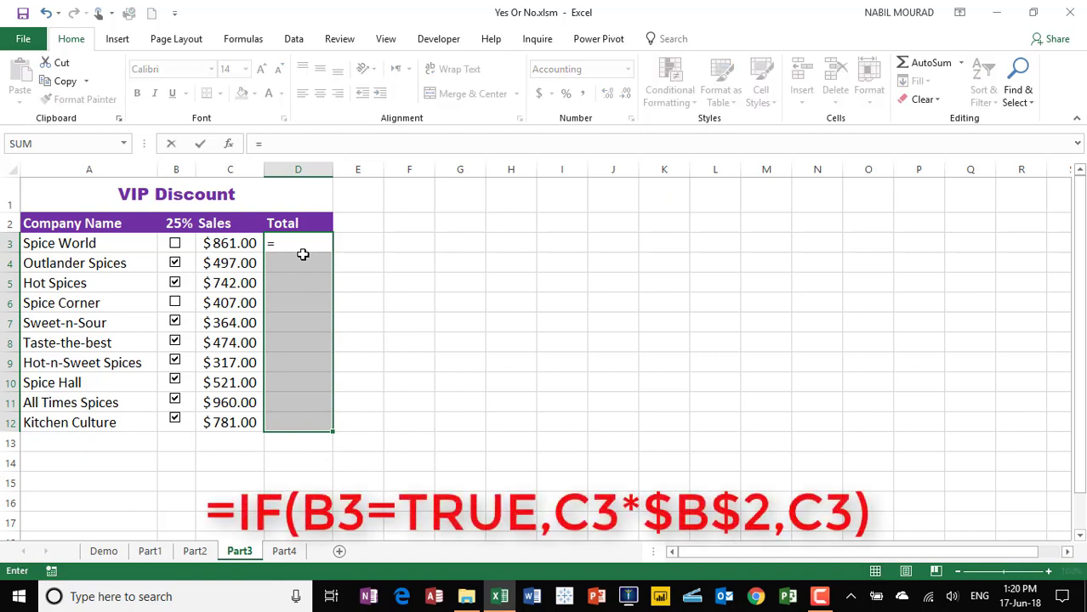
{"action": "type", "text": "if"}
{"action": "key", "text": "Tab"}
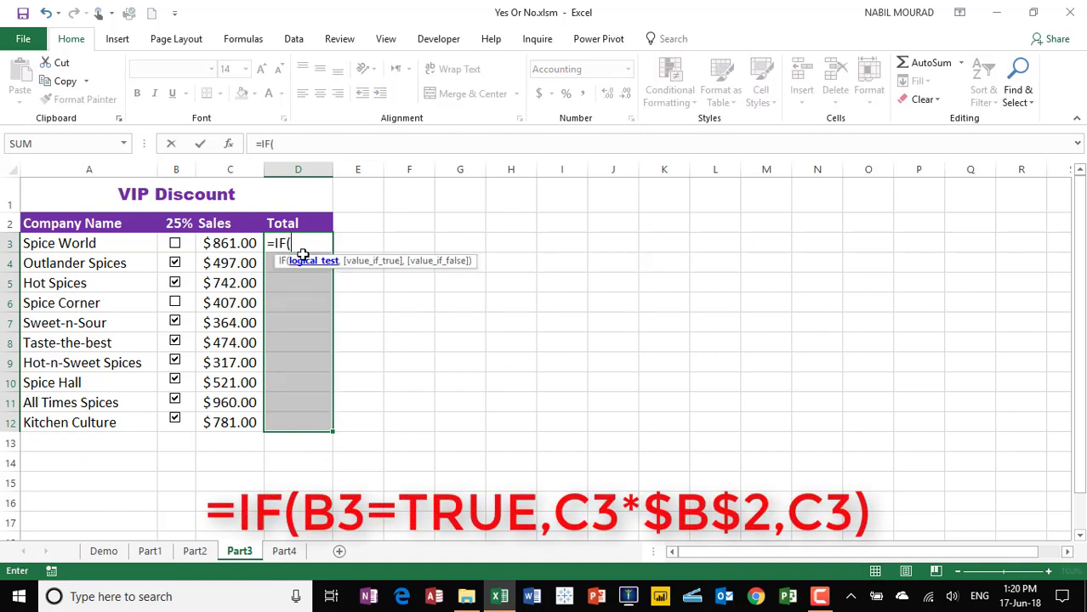
{"action": "left_click", "coordinate": [195, 247]}
{"action": "type", "text": "="}
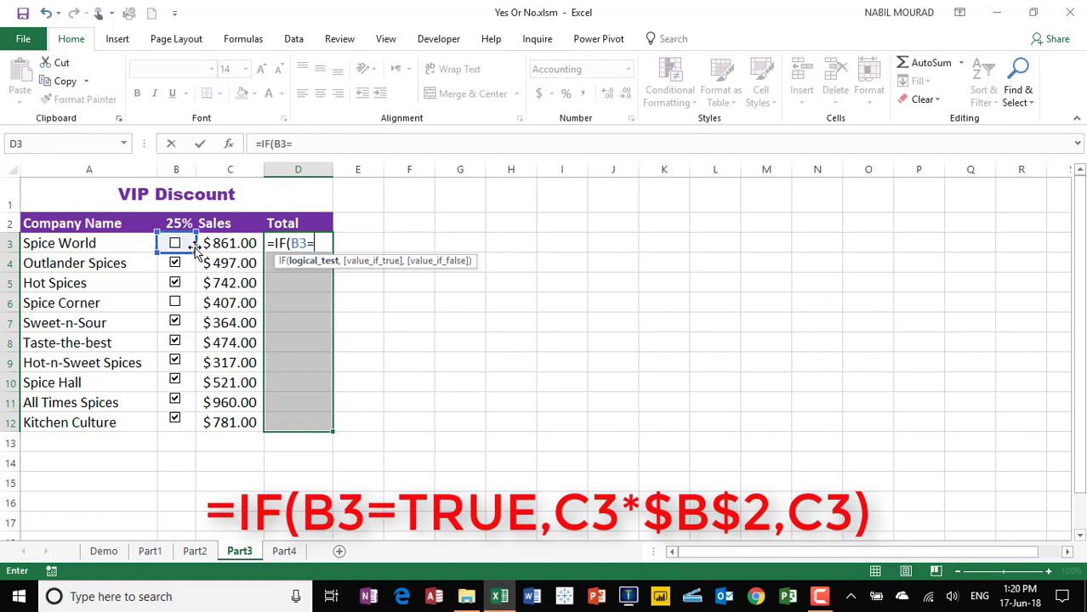
{"action": "type", "text": "True"}
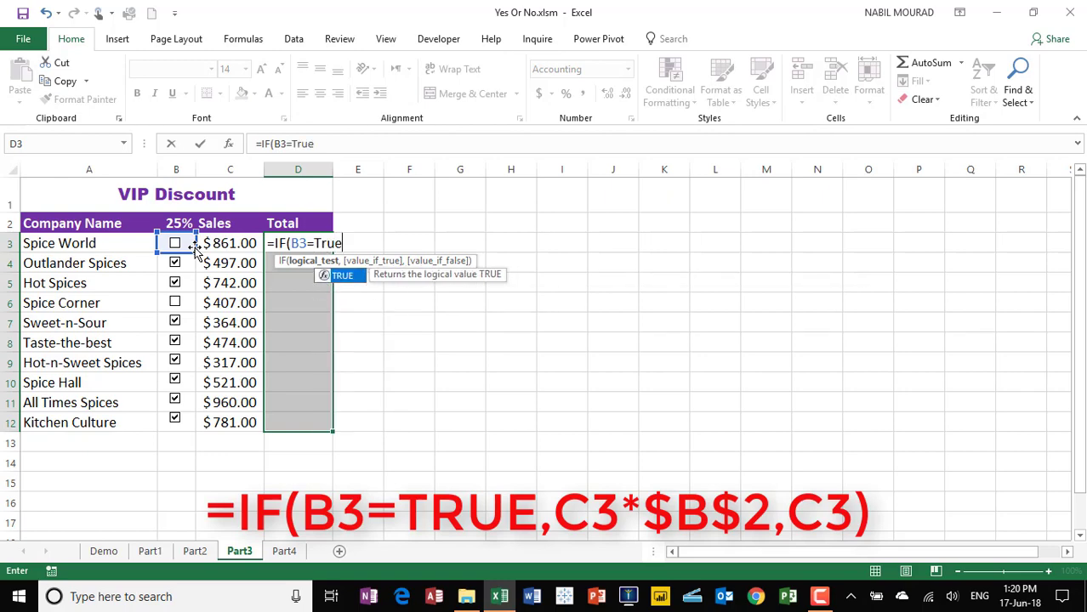
{"action": "key", "text": "Tab"}
Step: Complete =IF(B3=TRUE,C3*$B$2,C3) and enter it into all of D3:D12
{"action": "type", "text": ","}
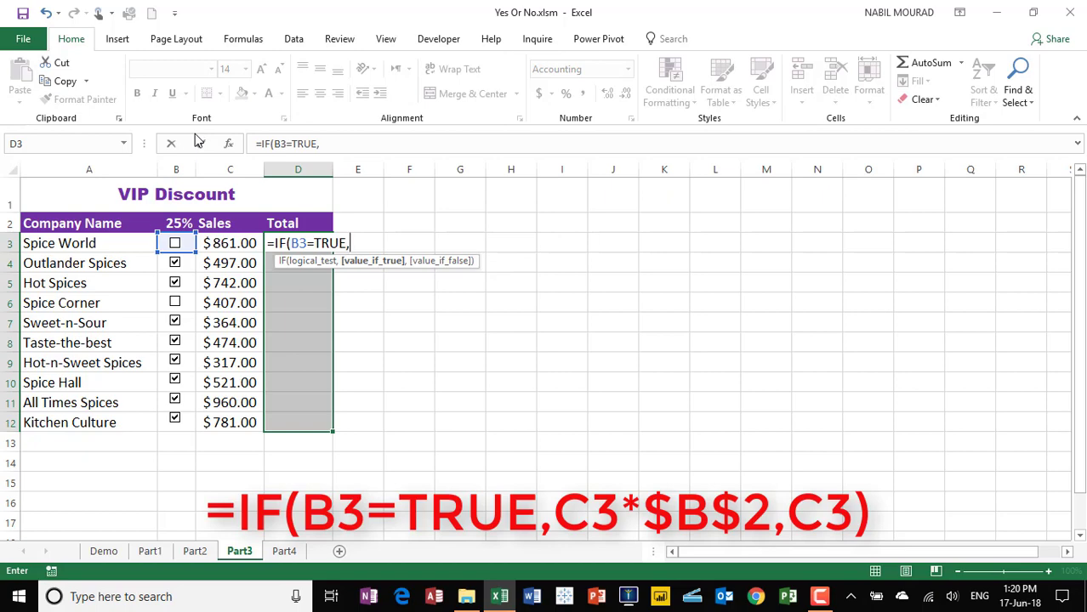
{"action": "left_click", "coordinate": [224, 244]}
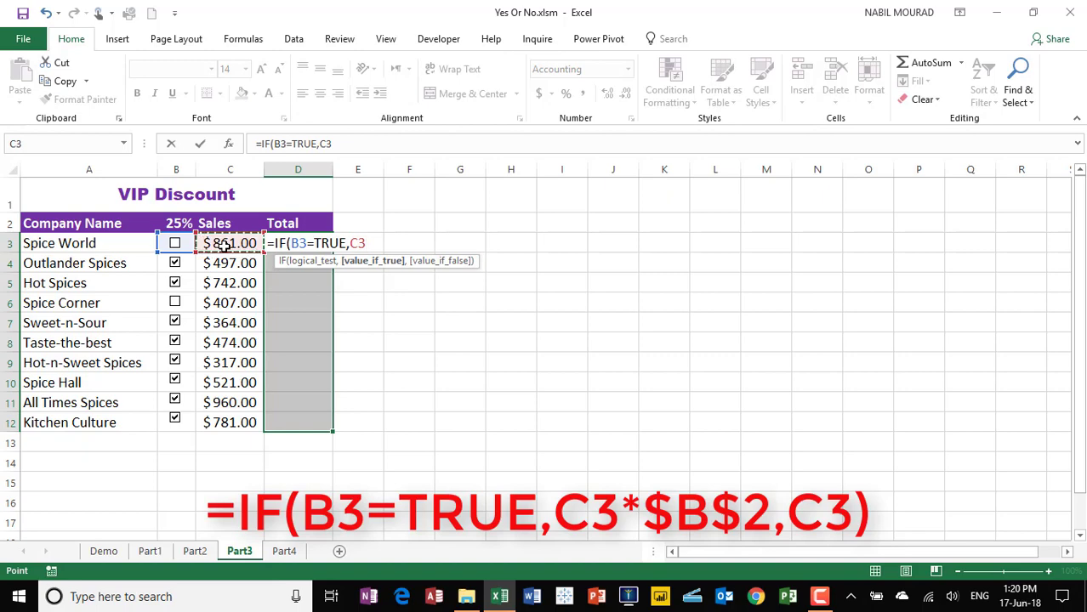
{"action": "type", "text": "*"}
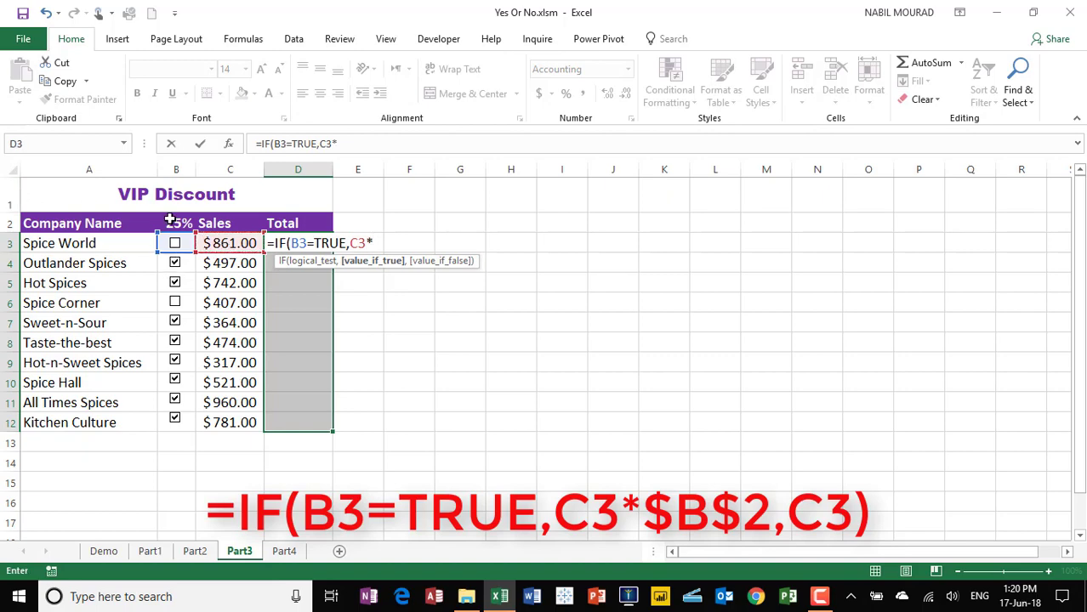
{"action": "left_click", "coordinate": [170, 220]}
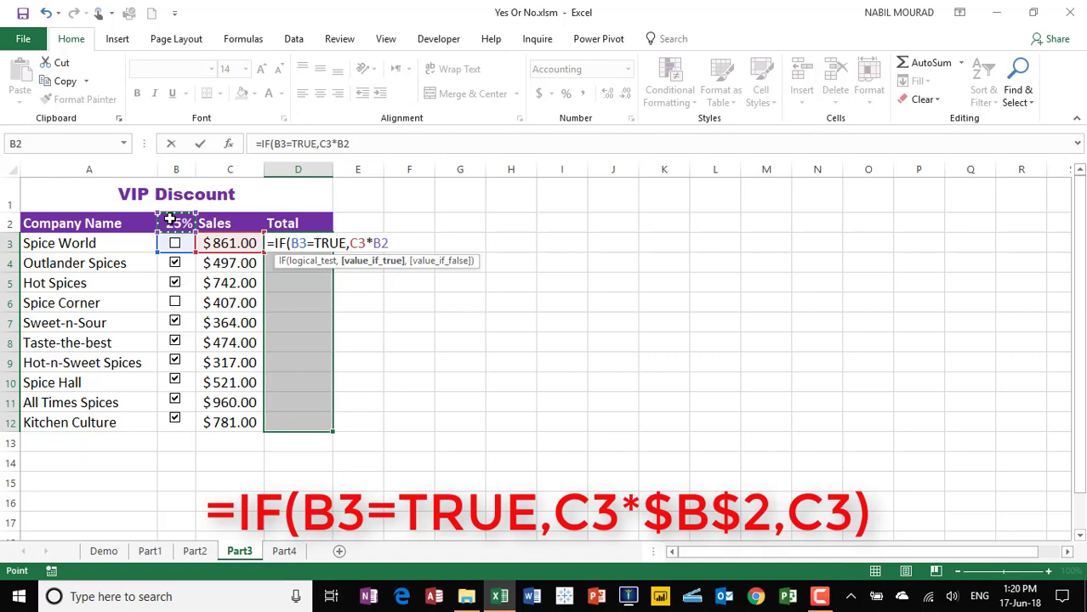
{"action": "key", "text": "F4"}
{"action": "type", "text": ","}
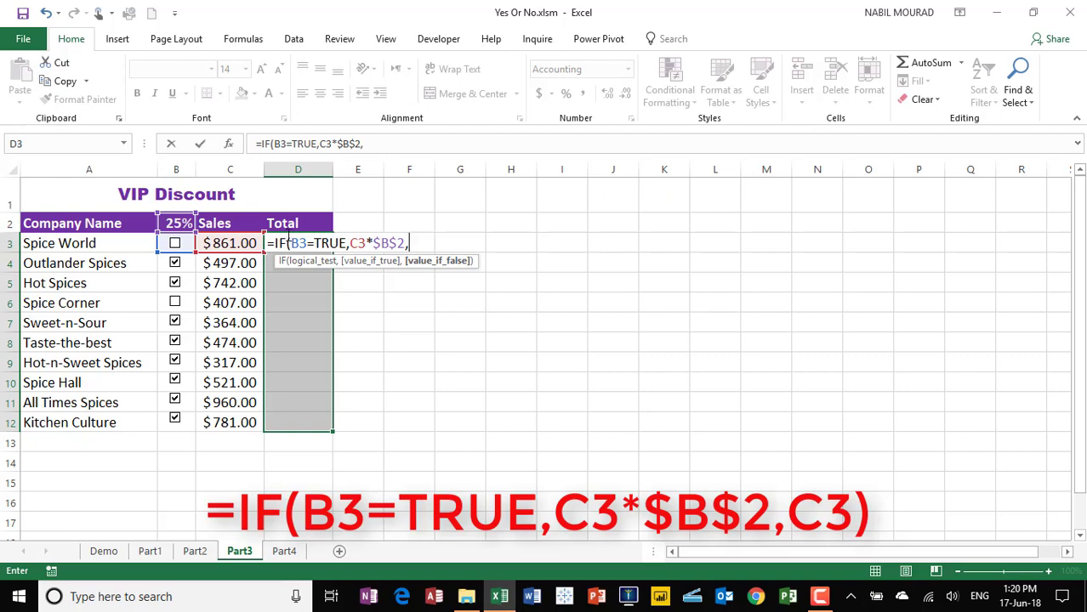
{"action": "left_click", "coordinate": [219, 244]}
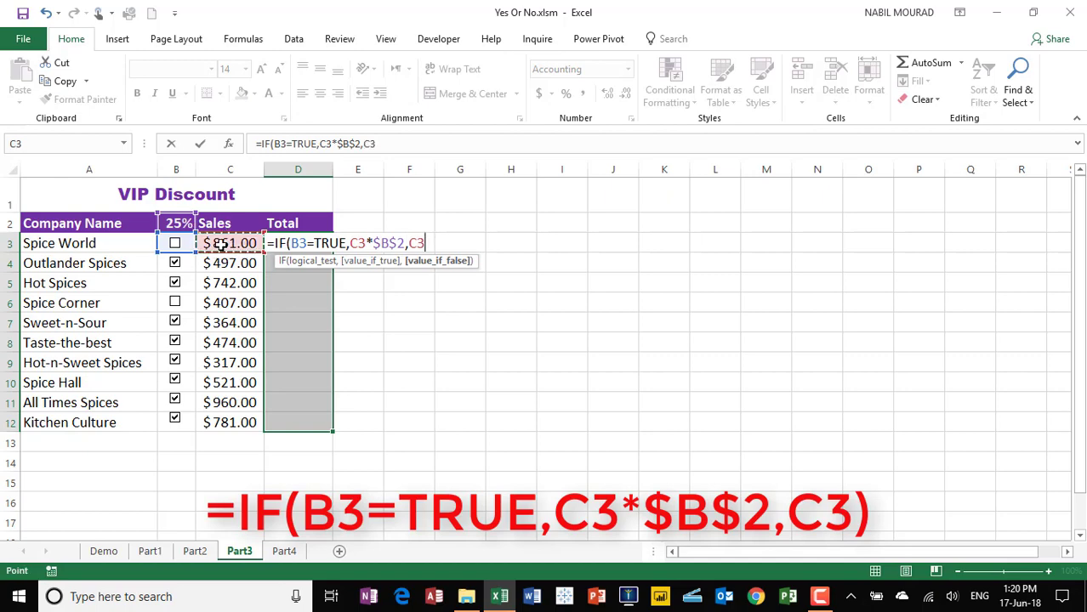
{"action": "type", "text": ")"}
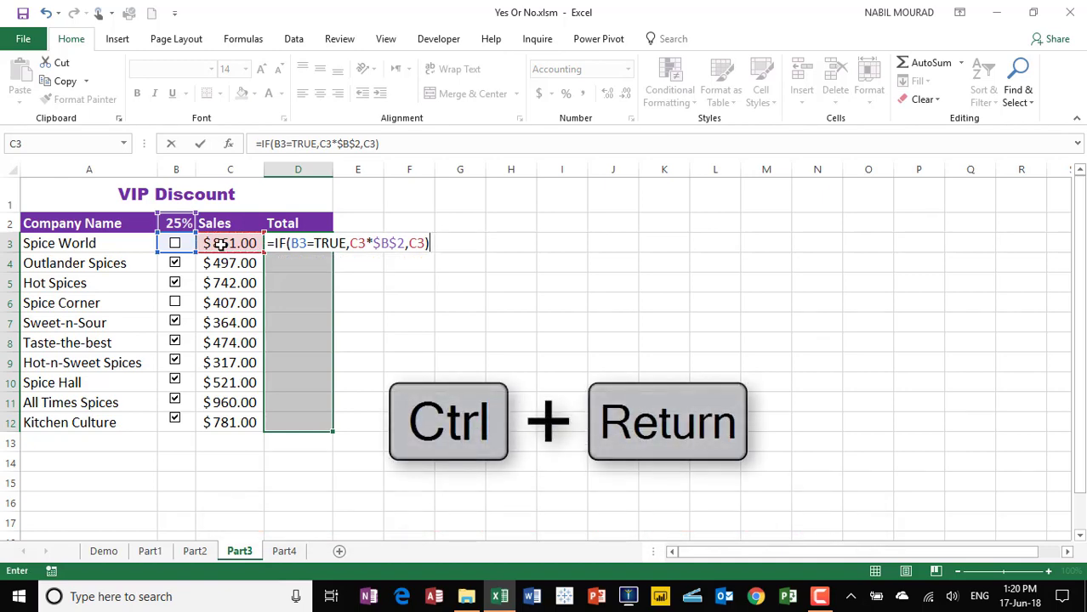
{"action": "key", "text": "ctrl+Return"}
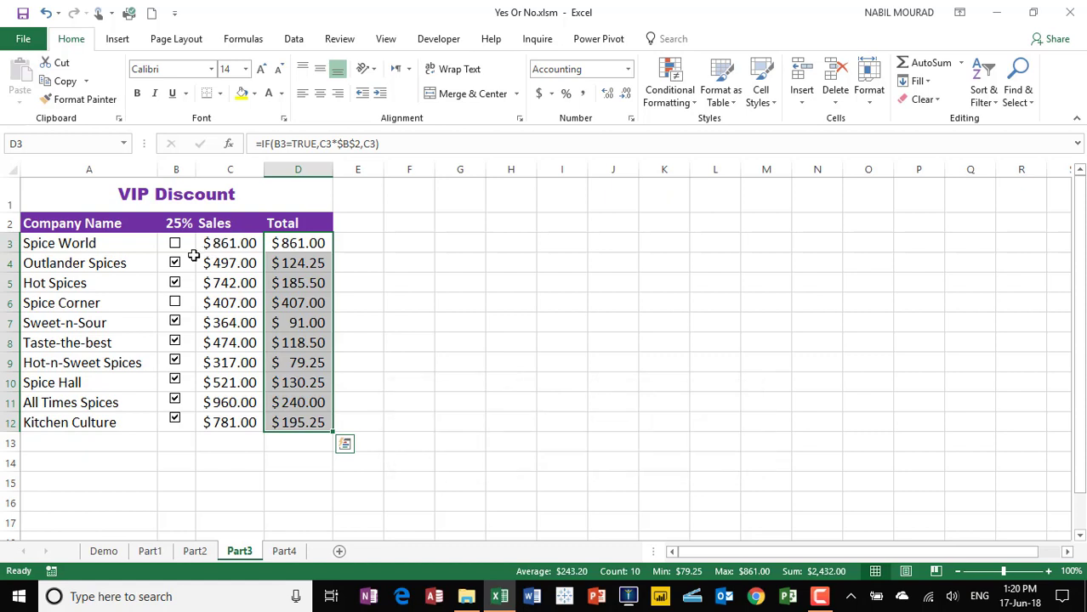
Step: Untick Taste-the-best, tick Spice World, and select the data range A3:D12
{"action": "left_click", "coordinate": [175, 343]}
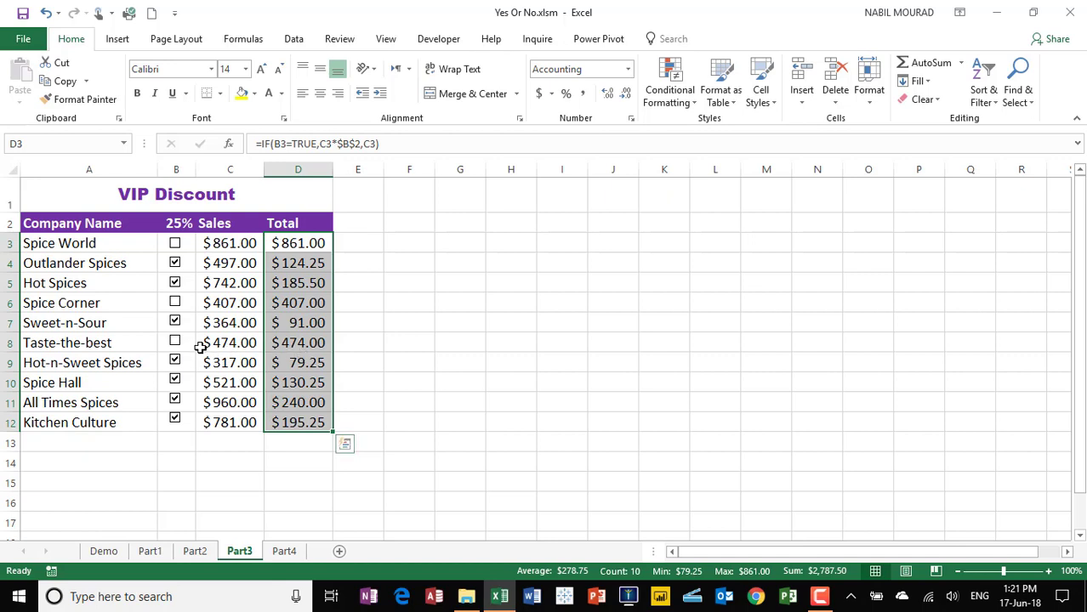
{"action": "left_click", "coordinate": [175, 245]}
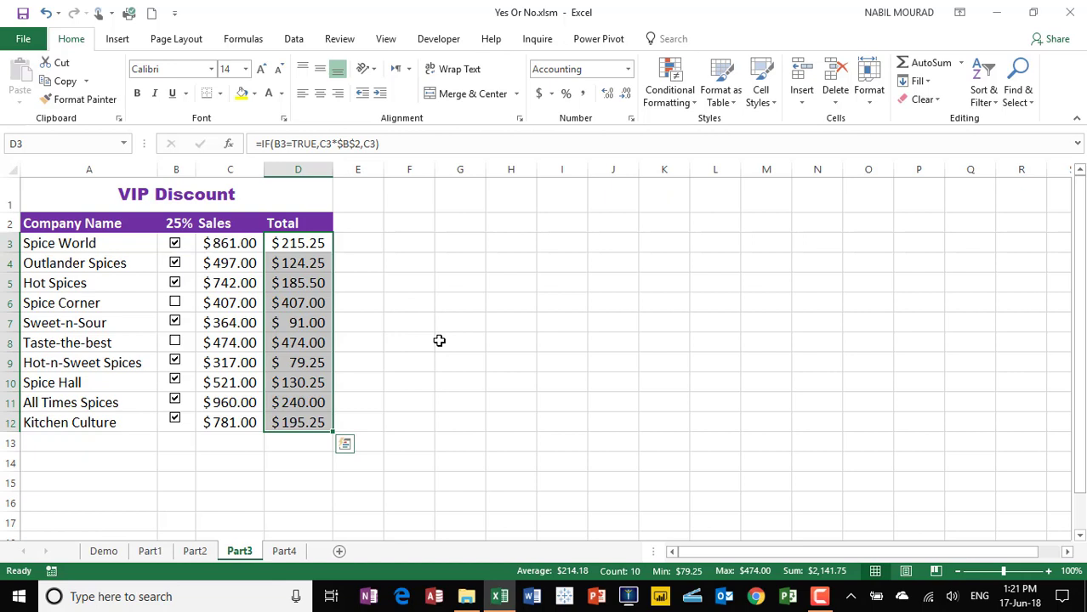
{"action": "left_click", "coordinate": [436, 362]}
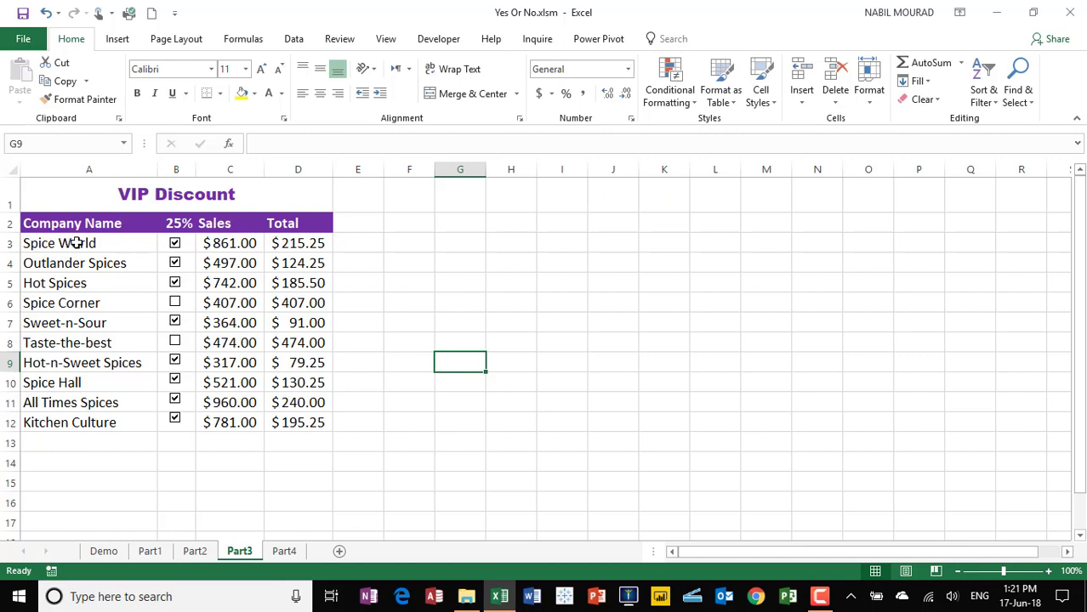
{"action": "left_click_drag", "start_coordinate": [54, 242], "coordinate": [290, 420]}
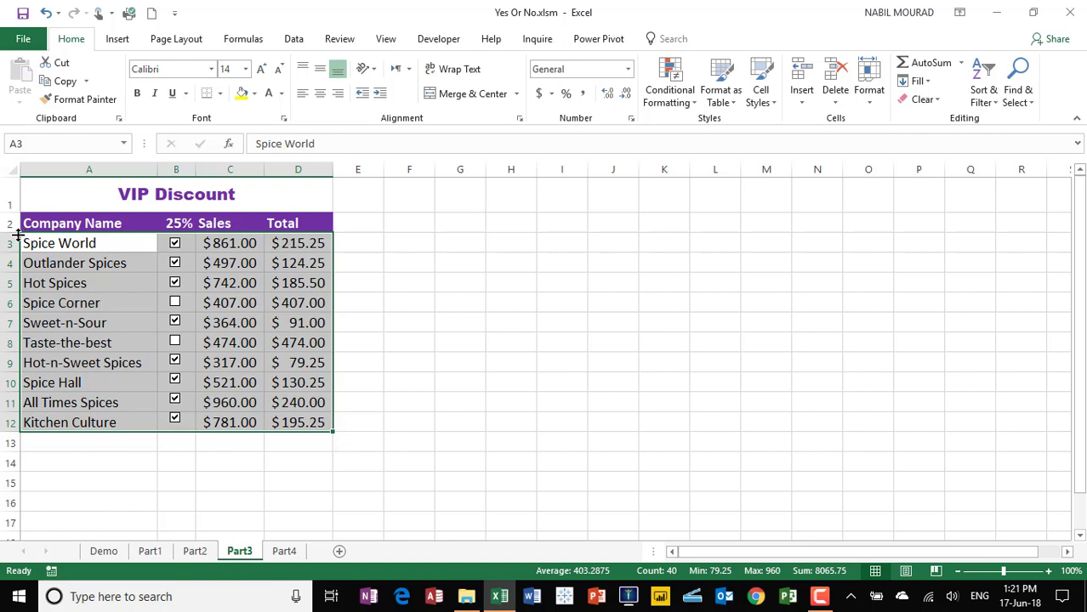
Step: Start a New Formatting Rule using a formula and enter =$B3=True
{"action": "left_click", "coordinate": [690, 106]}
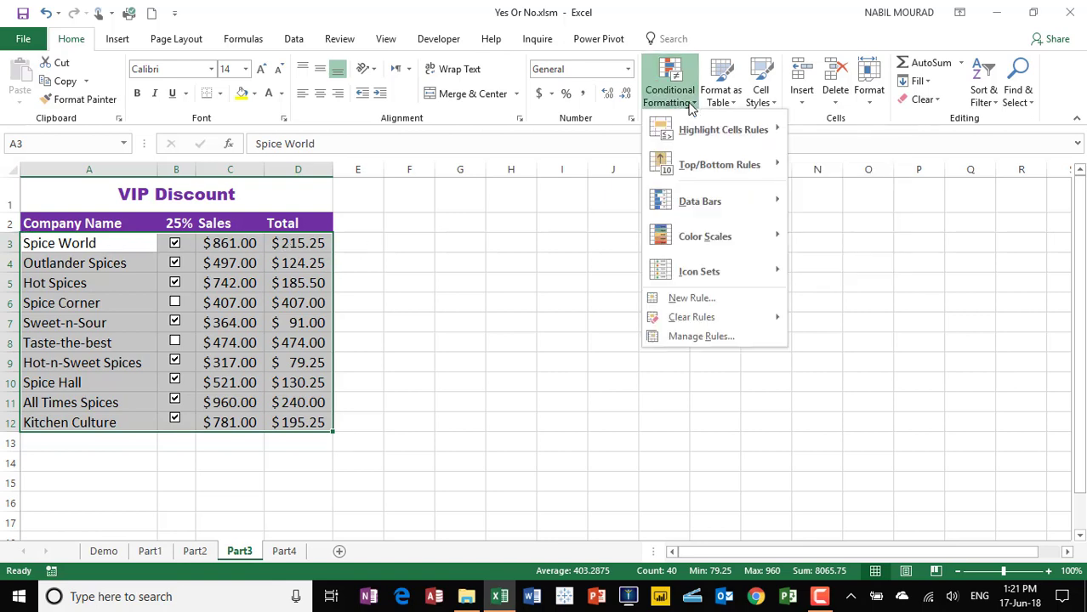
{"action": "left_click", "coordinate": [681, 302]}
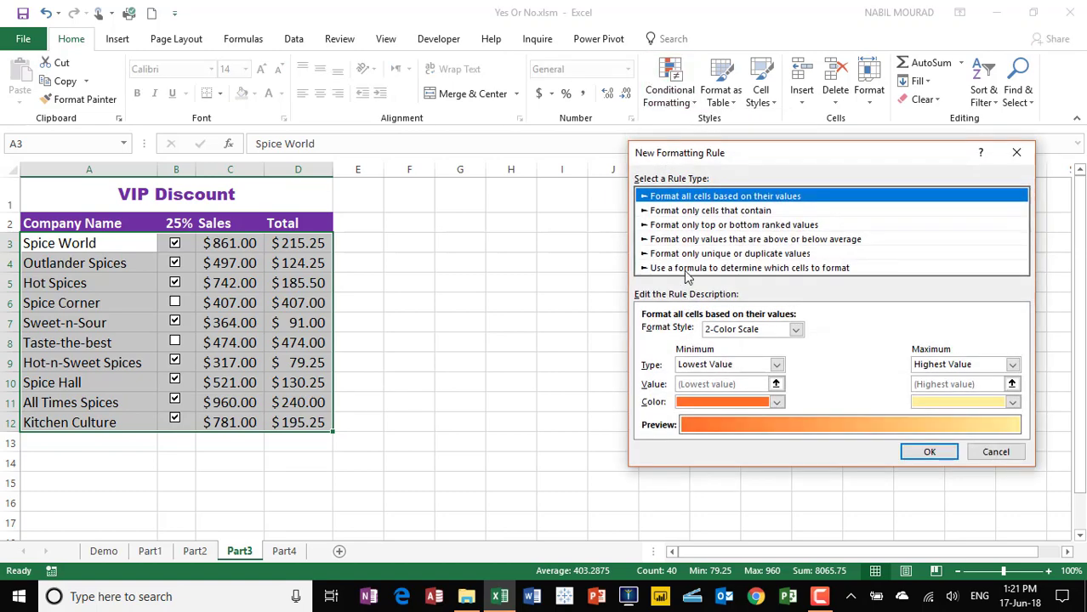
{"action": "left_click", "coordinate": [686, 268]}
{"action": "left_click", "coordinate": [662, 331]}
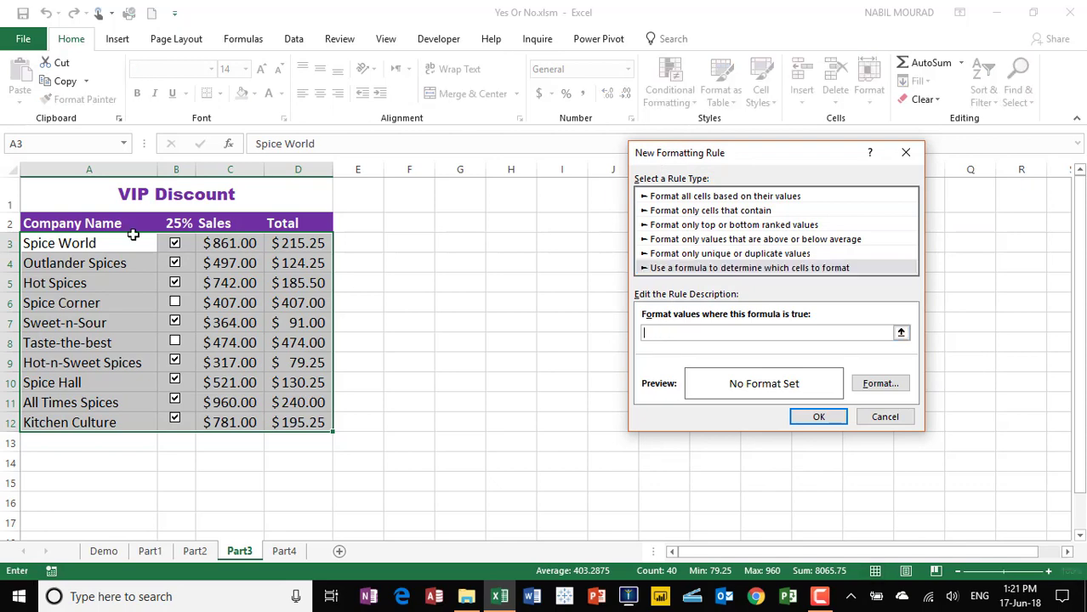
{"action": "left_click", "coordinate": [192, 242]}
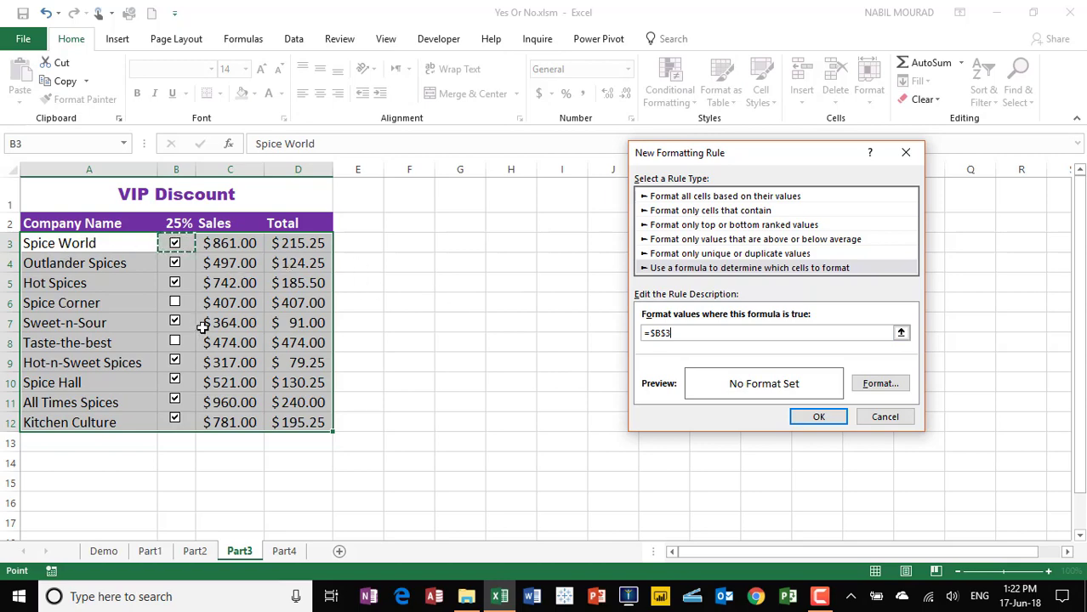
{"action": "key", "text": "F4"}
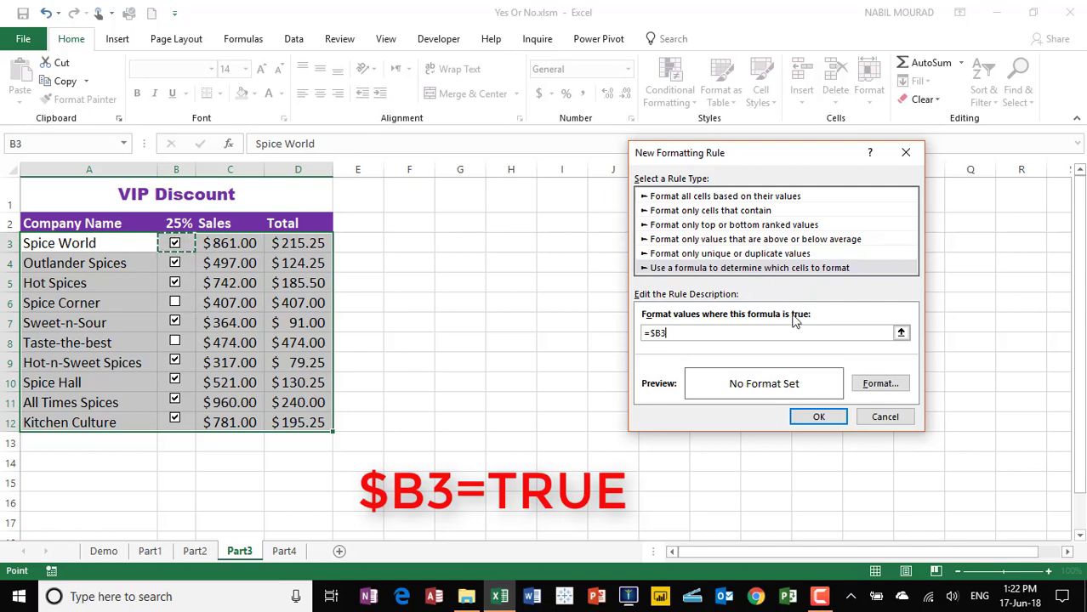
{"action": "type", "text": "=True"}
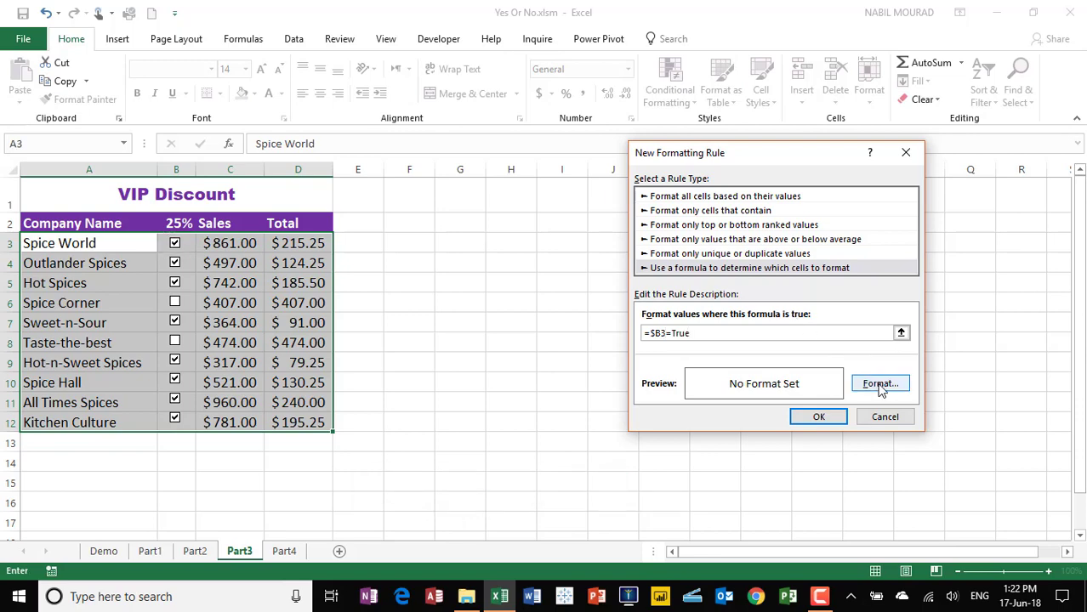
Step: Give the rule a light lavender fill and apply it to the A3:D12 rows
{"action": "left_click", "coordinate": [881, 386]}
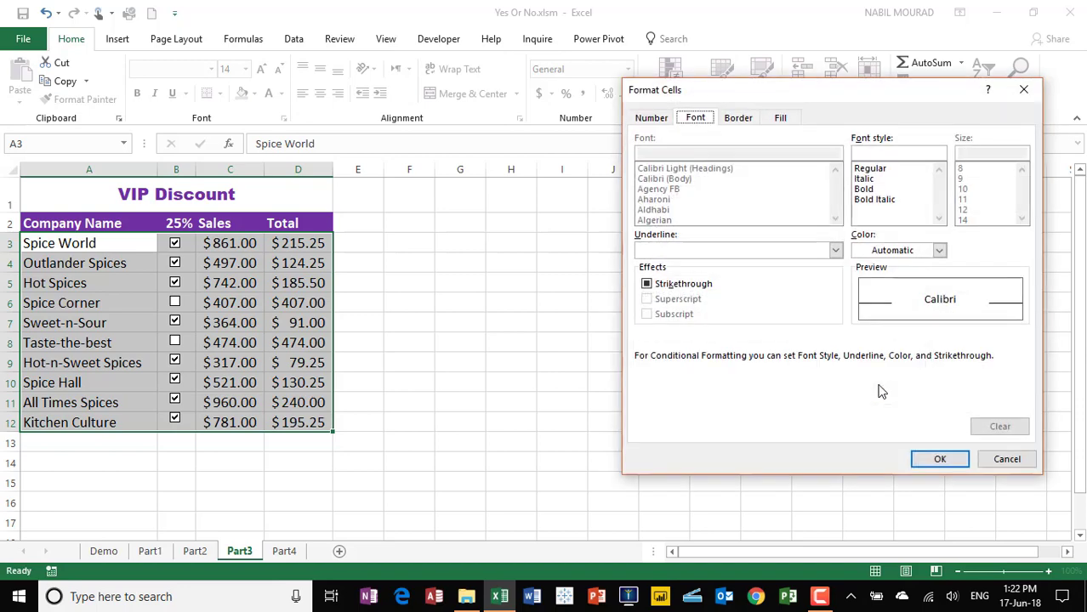
{"action": "left_click", "coordinate": [783, 119]}
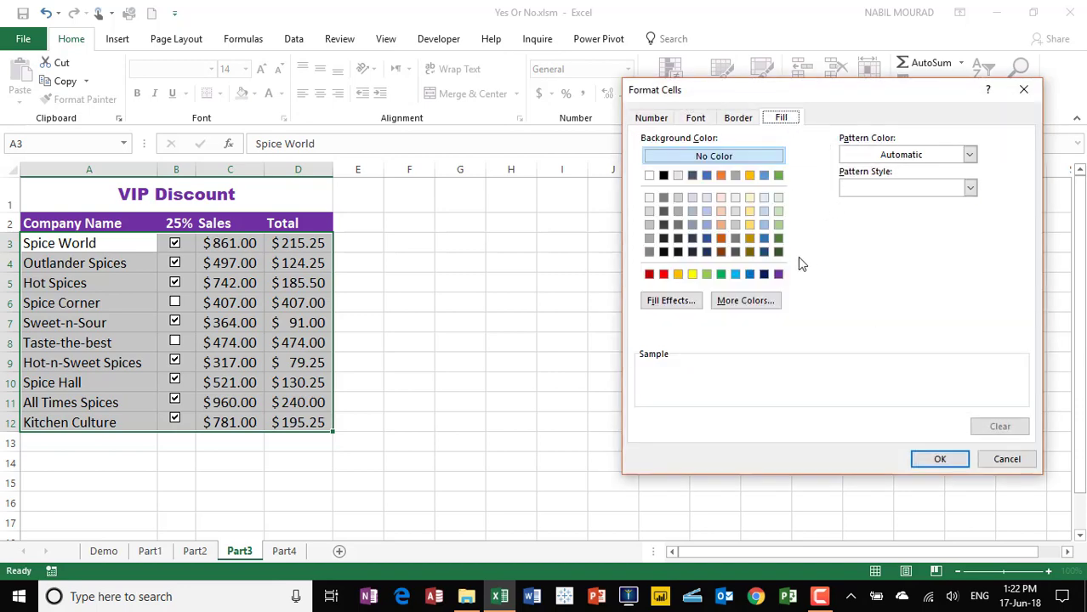
{"action": "left_click", "coordinate": [758, 302]}
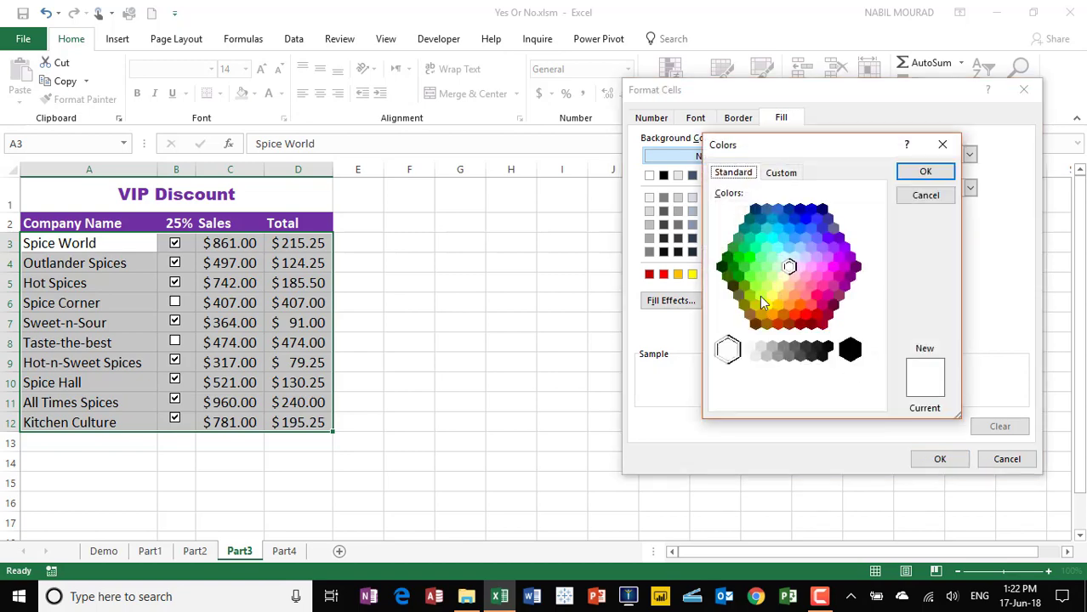
{"action": "left_click", "coordinate": [811, 247]}
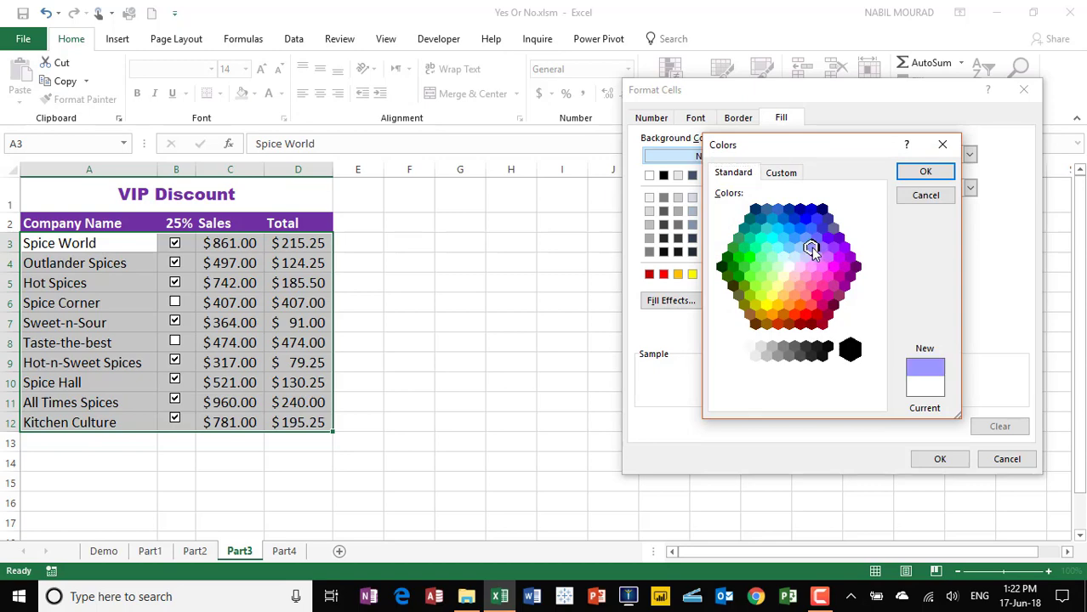
{"action": "left_click", "coordinate": [920, 175]}
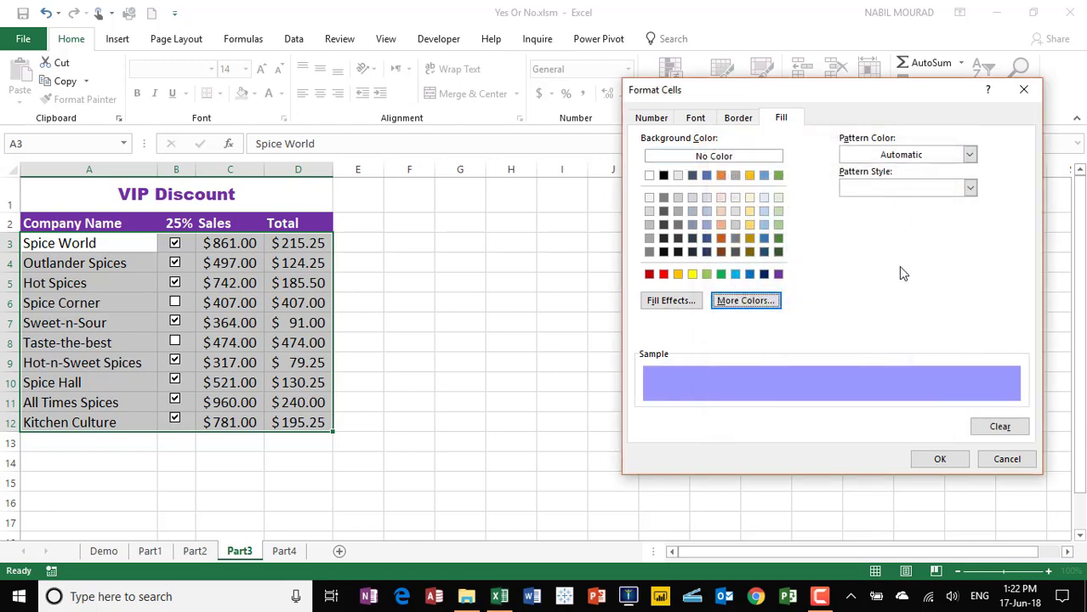
{"action": "left_click", "coordinate": [942, 460]}
{"action": "left_click", "coordinate": [816, 417]}
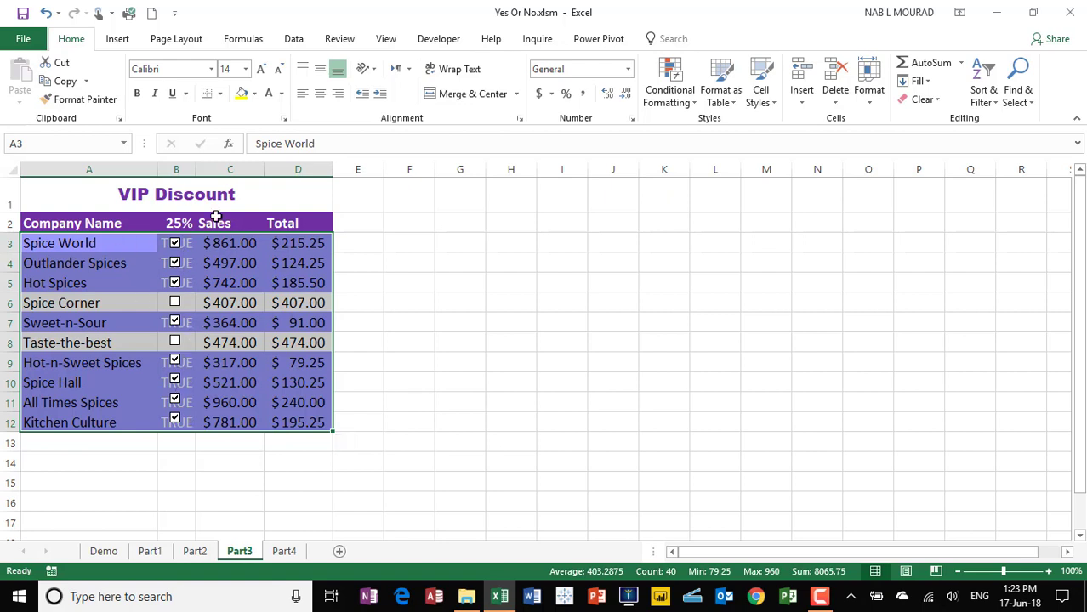
Step: Untick Spice World's discount box and select the check-box cells B3:B12
{"action": "left_click", "coordinate": [464, 318]}
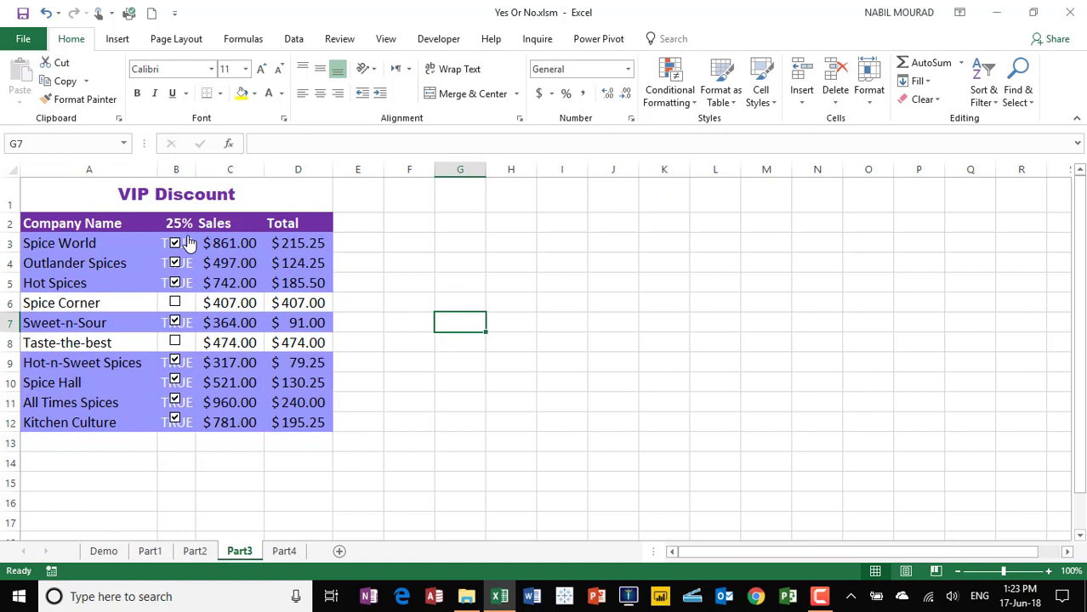
{"action": "left_click", "coordinate": [188, 244]}
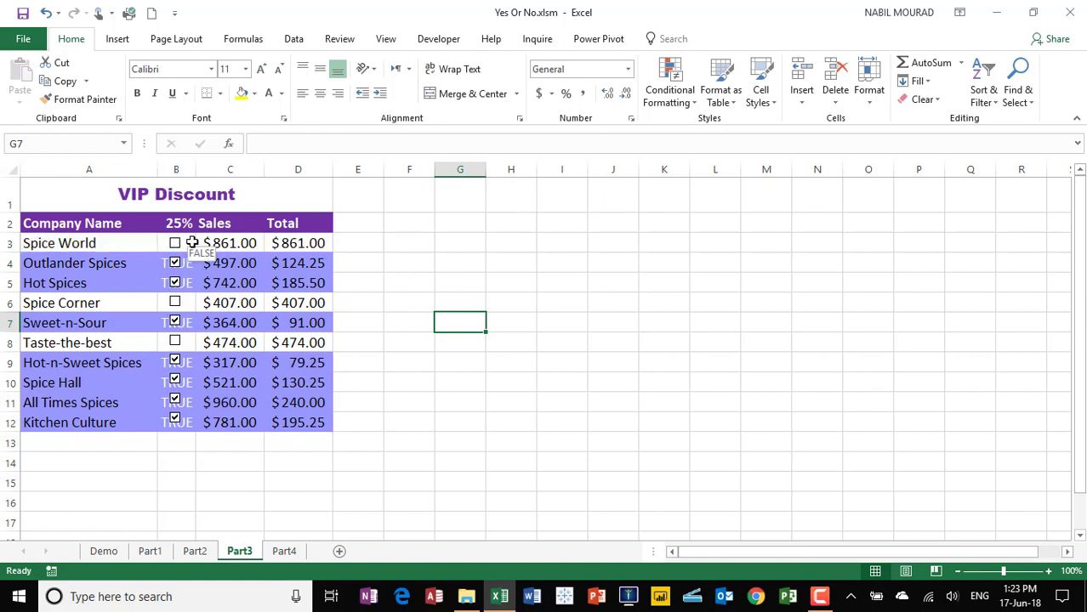
{"action": "left_click_drag", "start_coordinate": [192, 244], "coordinate": [176, 422]}
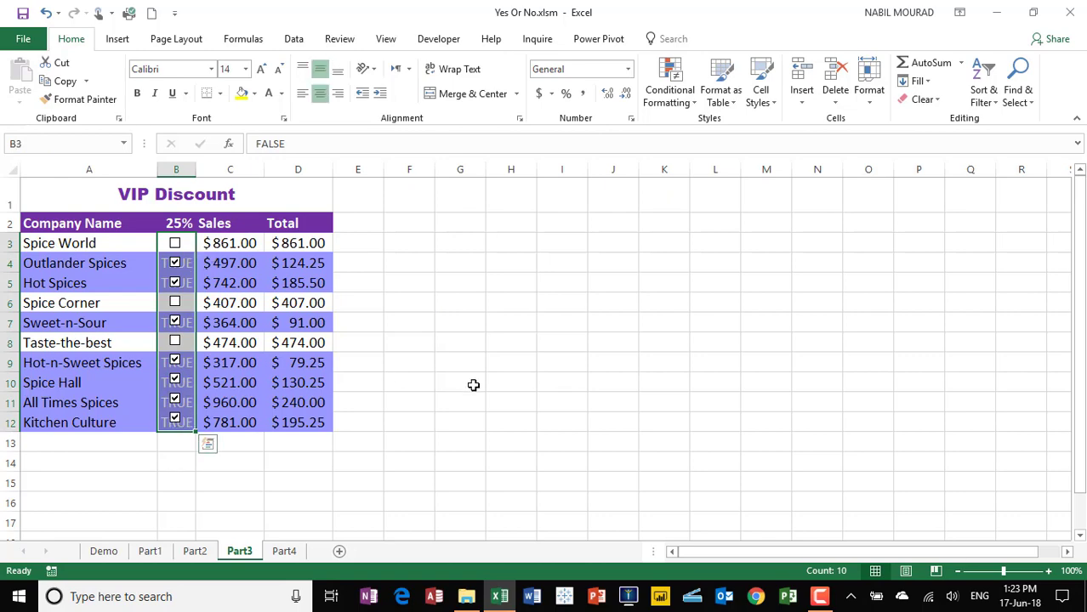
Step: Start a new formula-based conditional rule testing whether B3 equals True
{"action": "left_click", "coordinate": [668, 92]}
{"action": "left_click", "coordinate": [685, 302]}
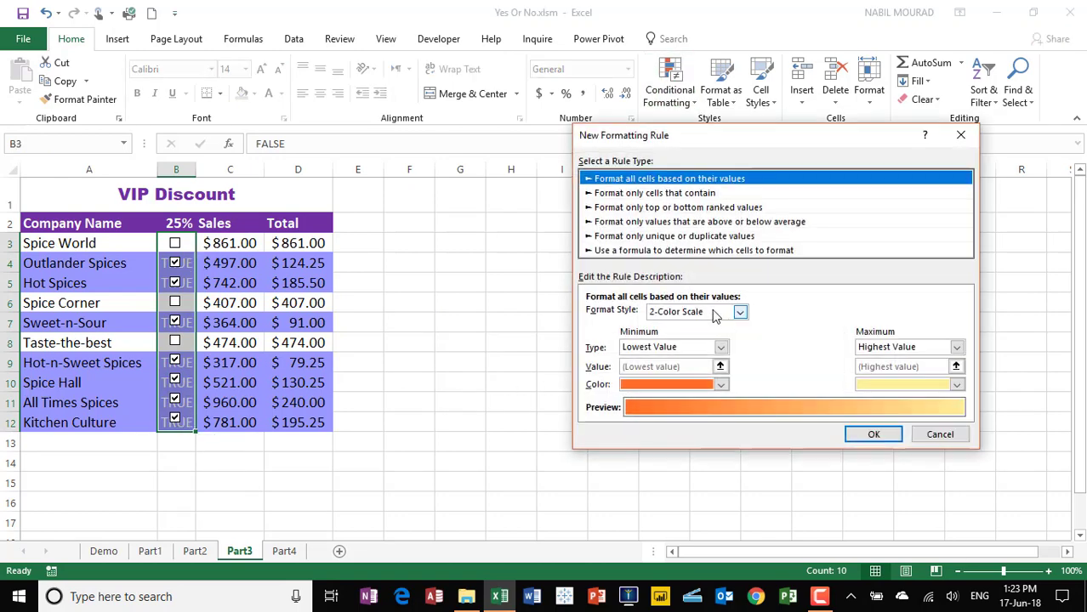
{"action": "left_click", "coordinate": [653, 250]}
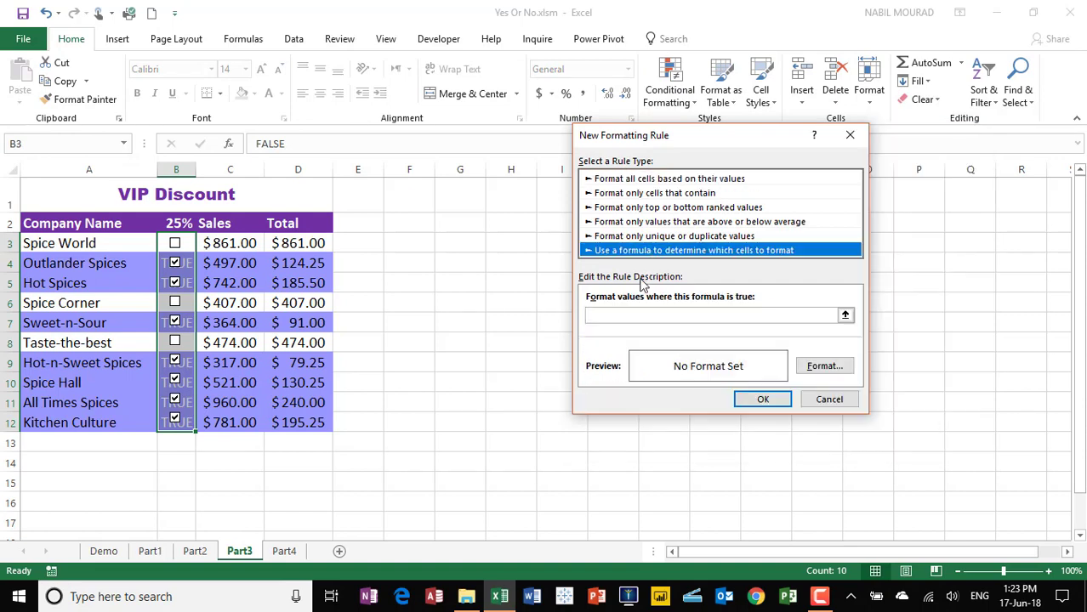
{"action": "left_click", "coordinate": [599, 315]}
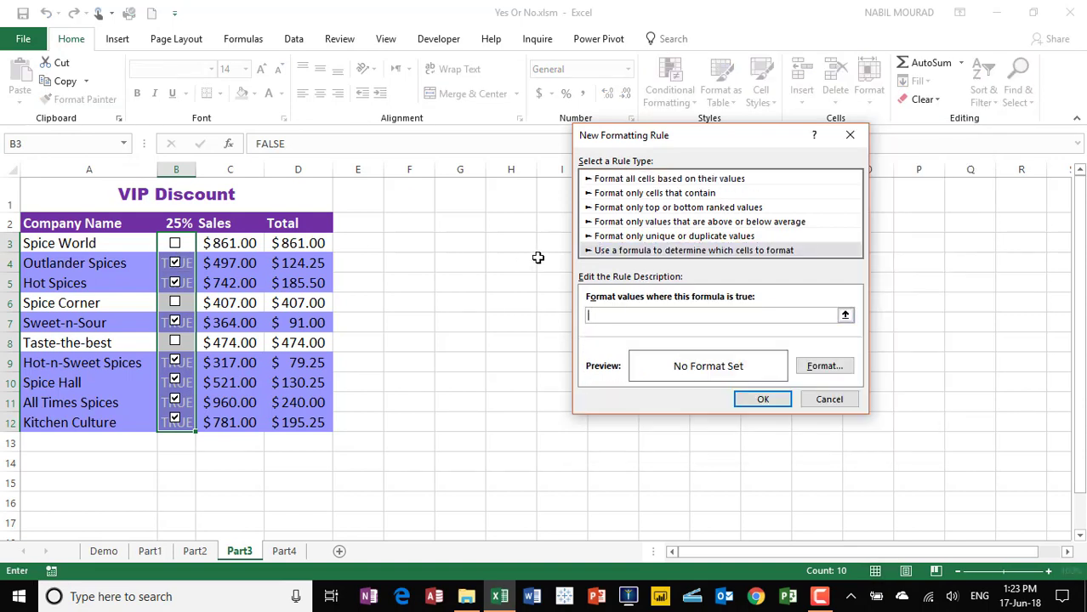
{"action": "left_click", "coordinate": [193, 242]}
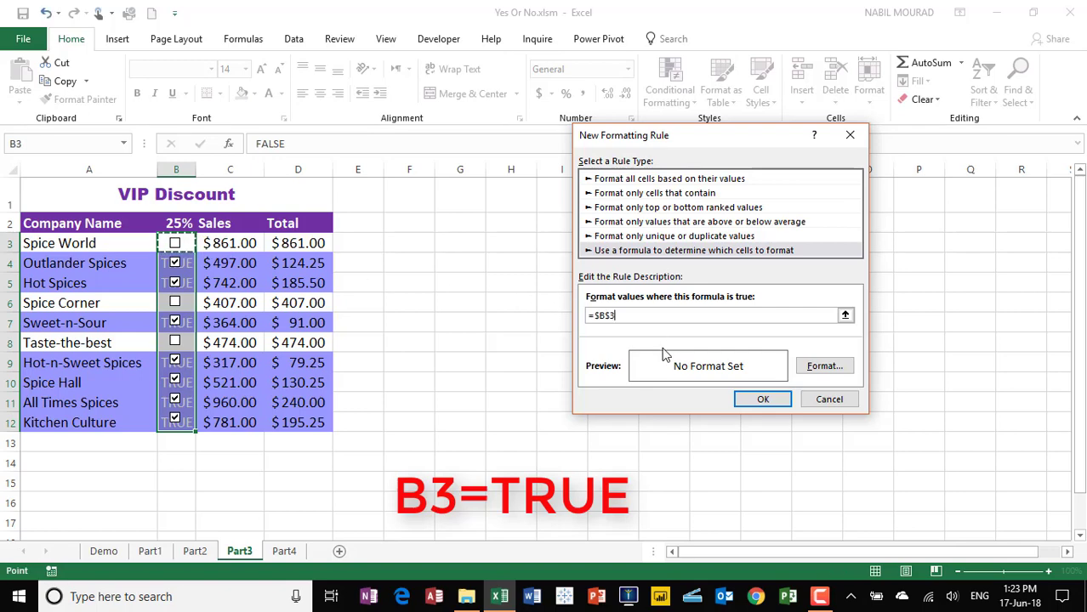
{"action": "key", "text": "F4"}
{"action": "key", "text": "F4"}
{"action": "key", "text": "F4"}
{"action": "type", "text": "="}
{"action": "type", "text": "T"}
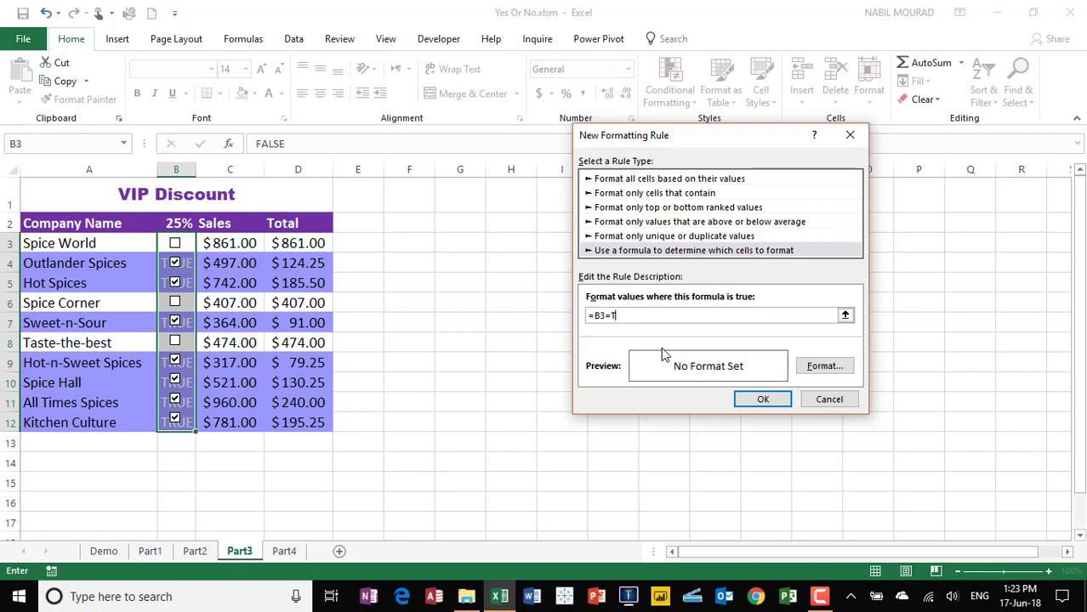
{"action": "type", "text": "Rrue"}
Step: Set the rule's font colour to light purple and apply it to B3:B12
{"action": "left_click", "coordinate": [829, 374]}
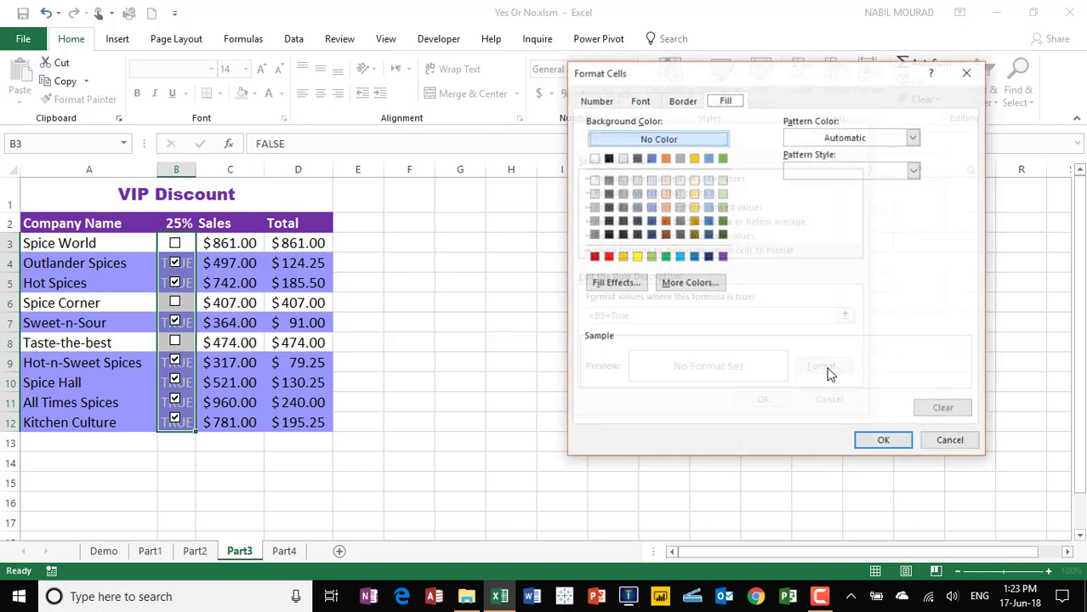
{"action": "left_click", "coordinate": [642, 102]}
{"action": "left_click", "coordinate": [884, 234]}
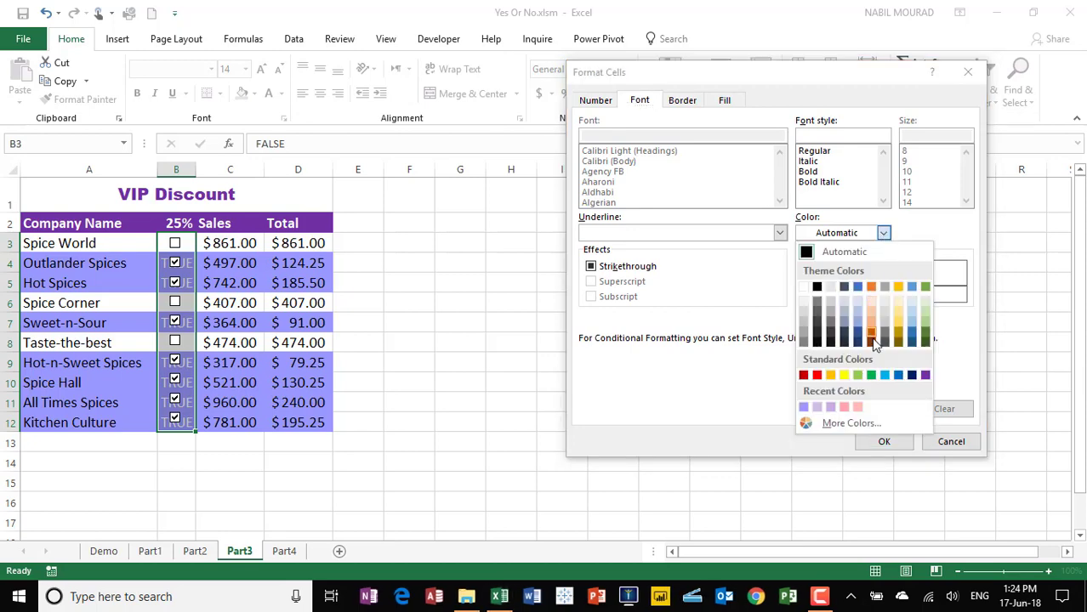
{"action": "left_click", "coordinate": [863, 423]}
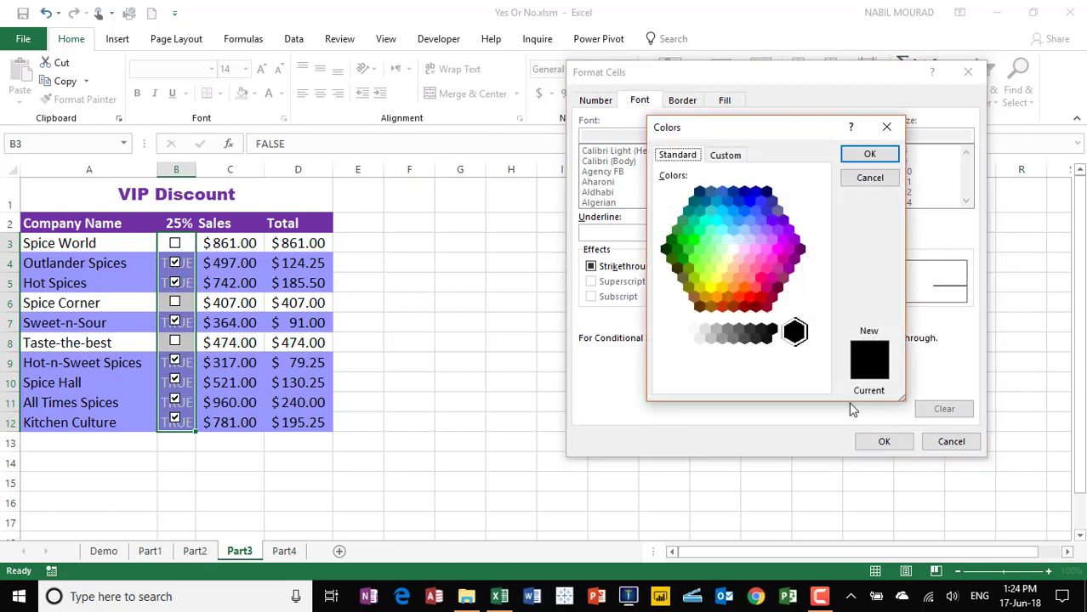
{"action": "left_click", "coordinate": [755, 229]}
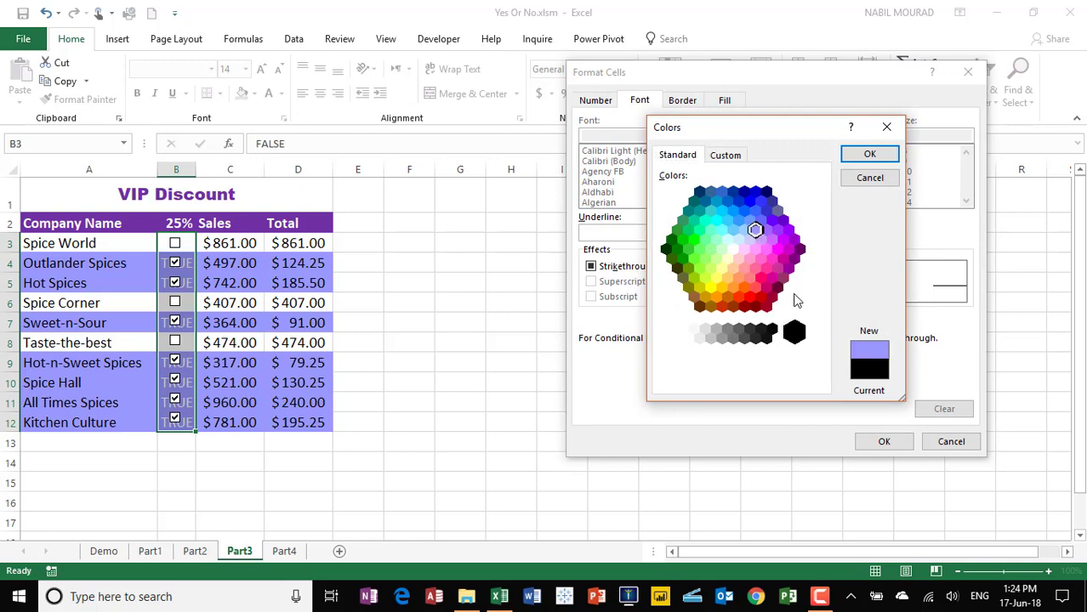
{"action": "left_click", "coordinate": [871, 156]}
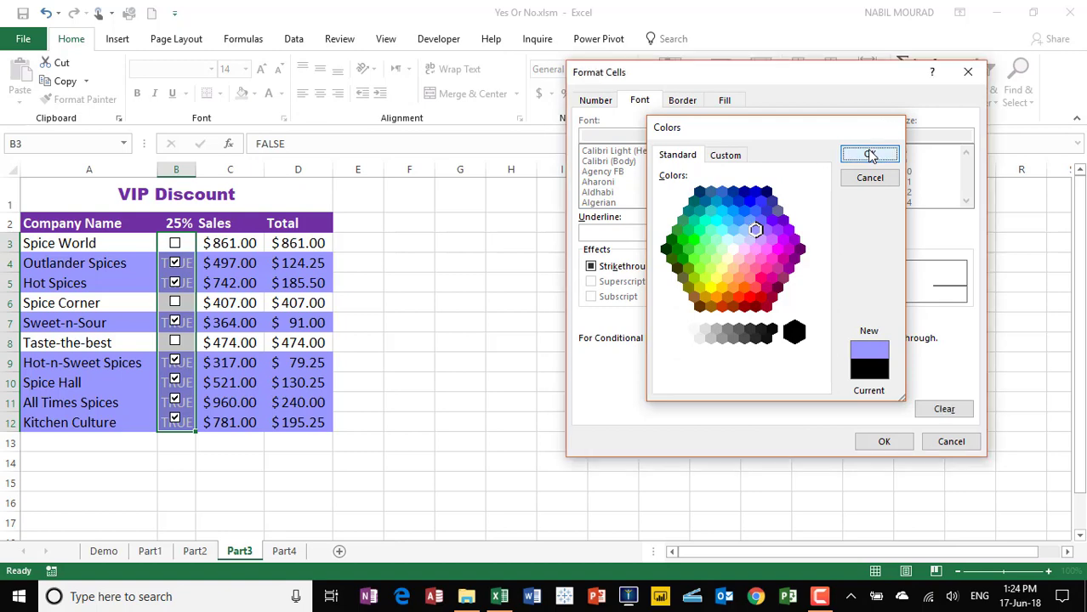
{"action": "left_click", "coordinate": [883, 444]}
{"action": "left_click", "coordinate": [761, 400]}
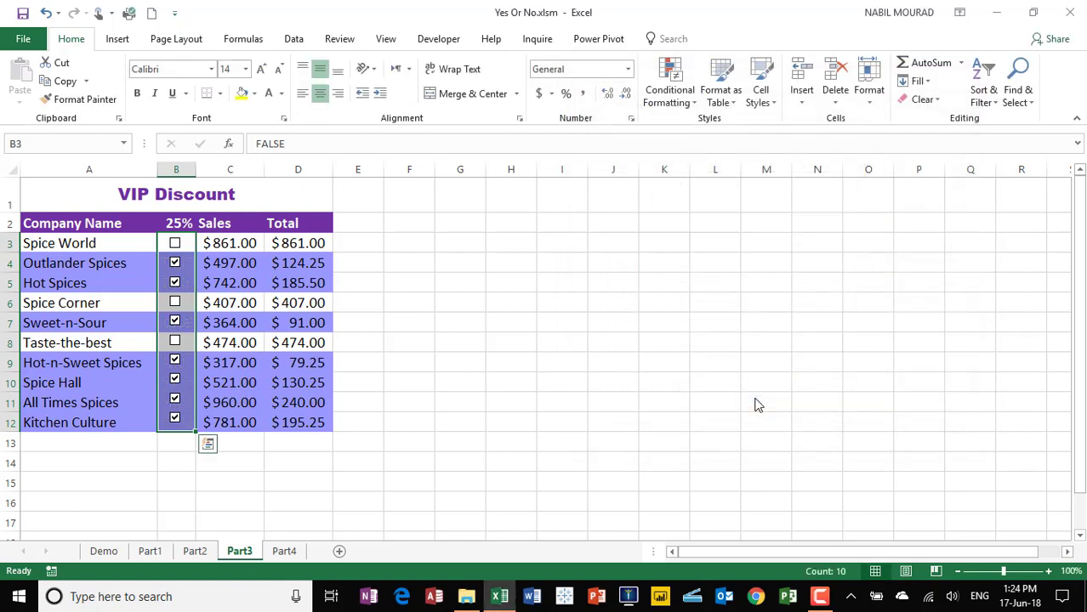
Step: Untick All Times Spices and Hot-n-Sweet Spices, then tick Taste-the-best
{"action": "left_click", "coordinate": [501, 429]}
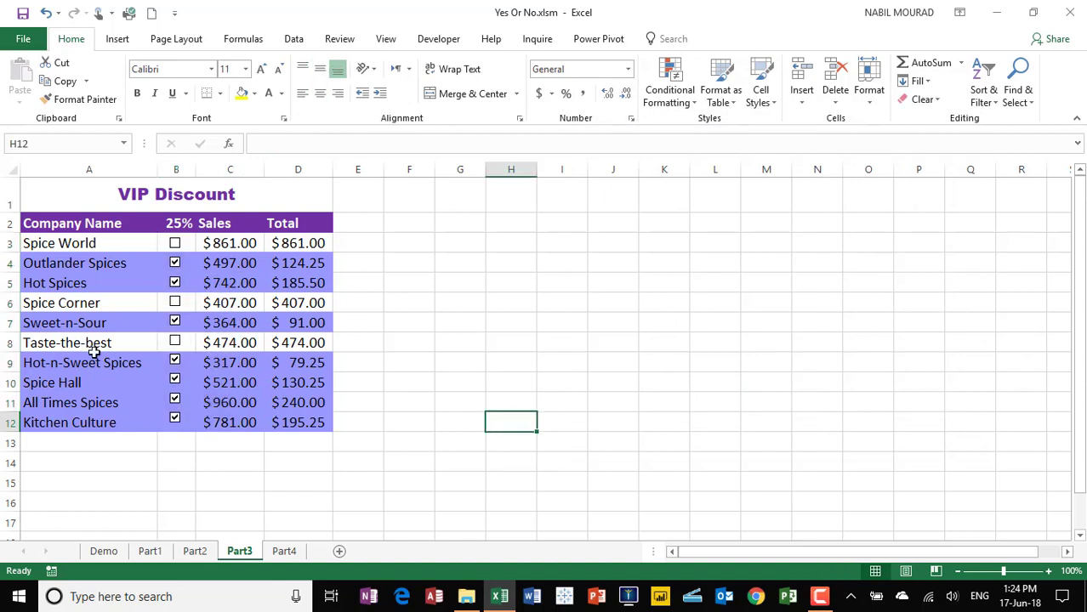
{"action": "left_click", "coordinate": [175, 399]}
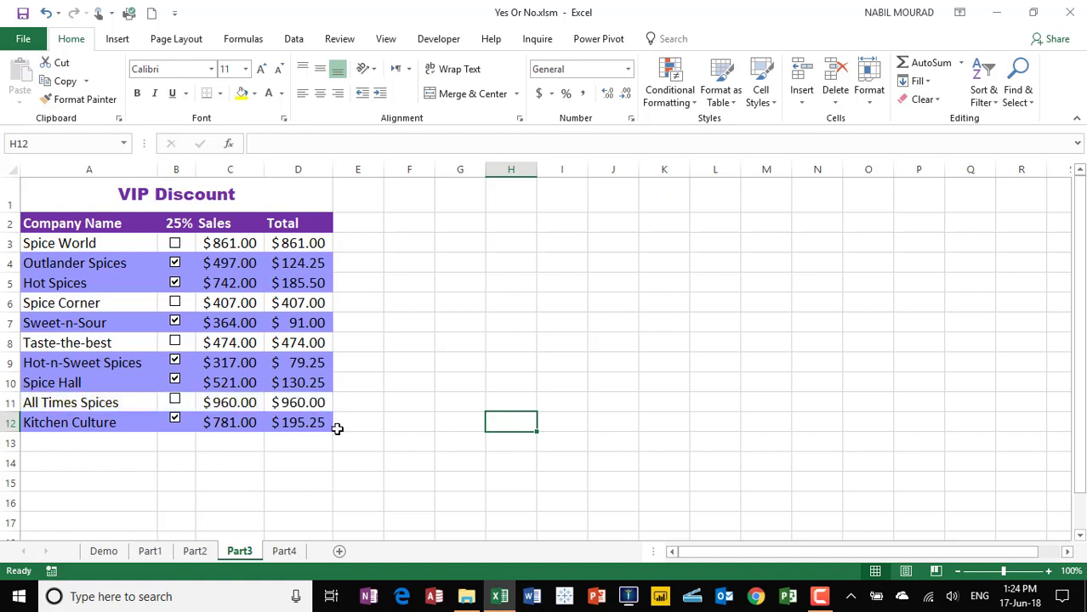
{"action": "left_click", "coordinate": [175, 363]}
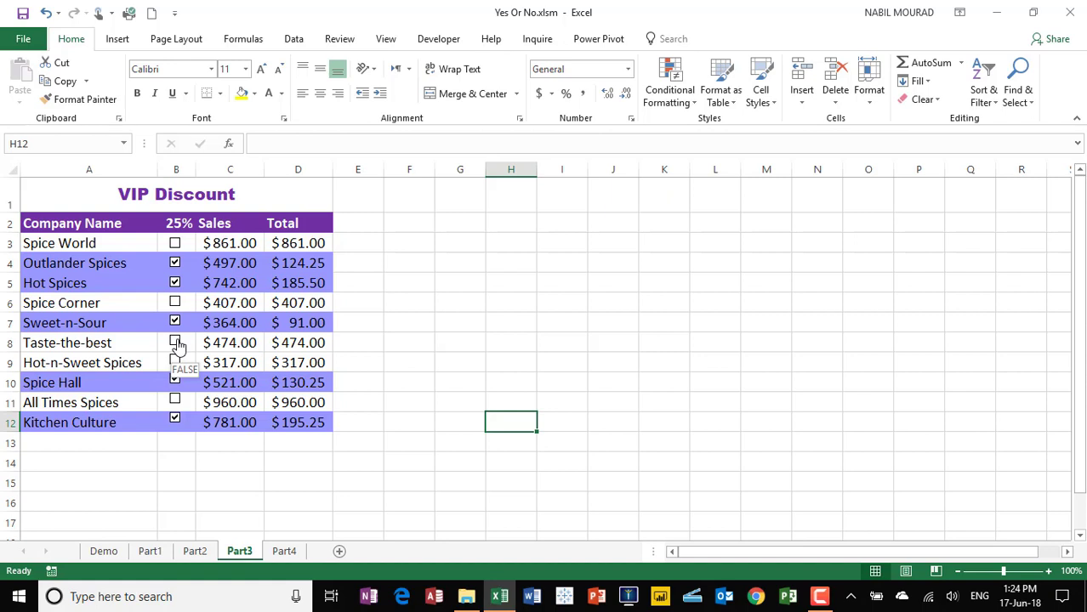
{"action": "left_click", "coordinate": [176, 343]}
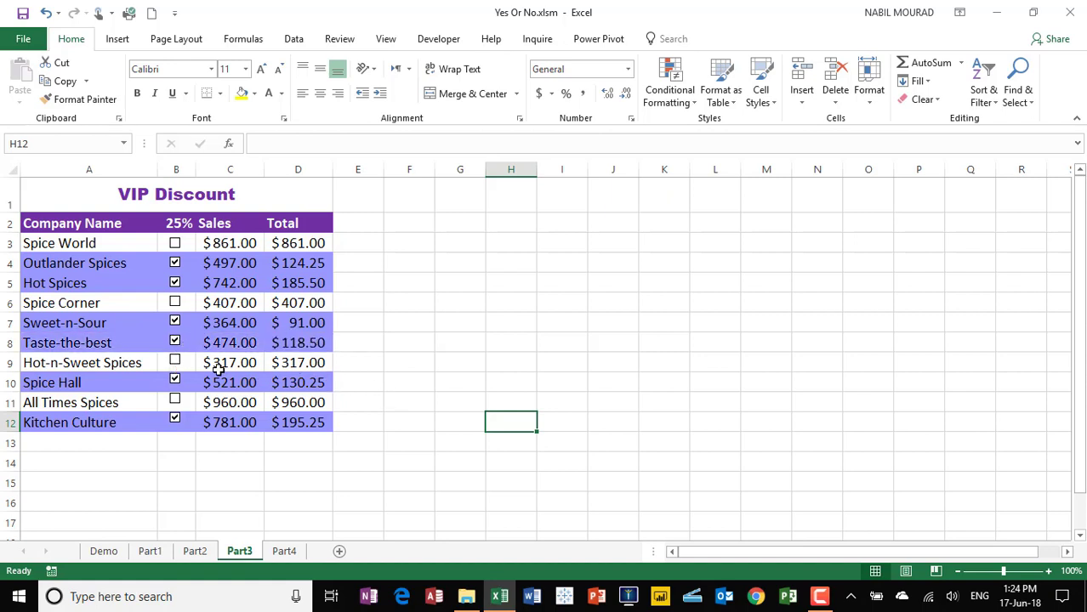